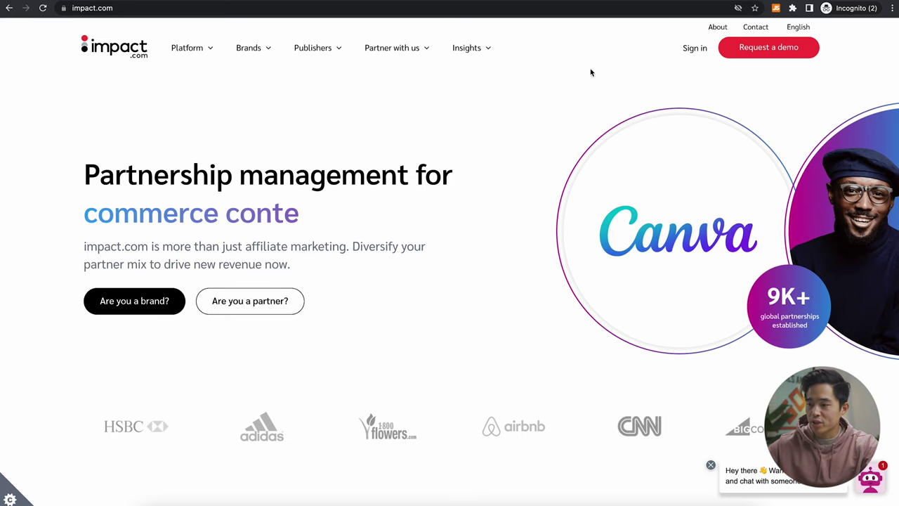
Step: Sign in to the impact.com partner account to reach the Home dashboard with earnings and snapshot
{"action": "left_click", "coordinate": [693, 49]}
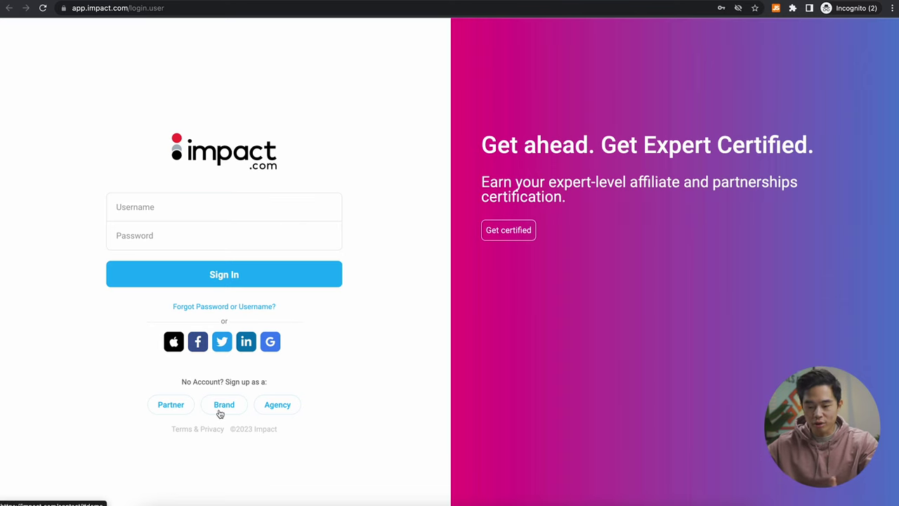
{"action": "left_click_drag", "start_coordinate": [270, 384], "coordinate": [240, 370]}
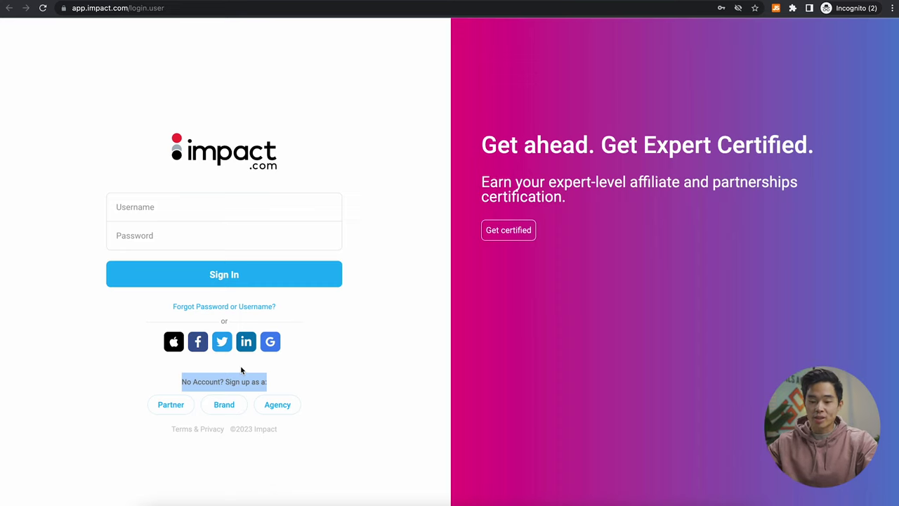
{"action": "left_click", "coordinate": [168, 404]}
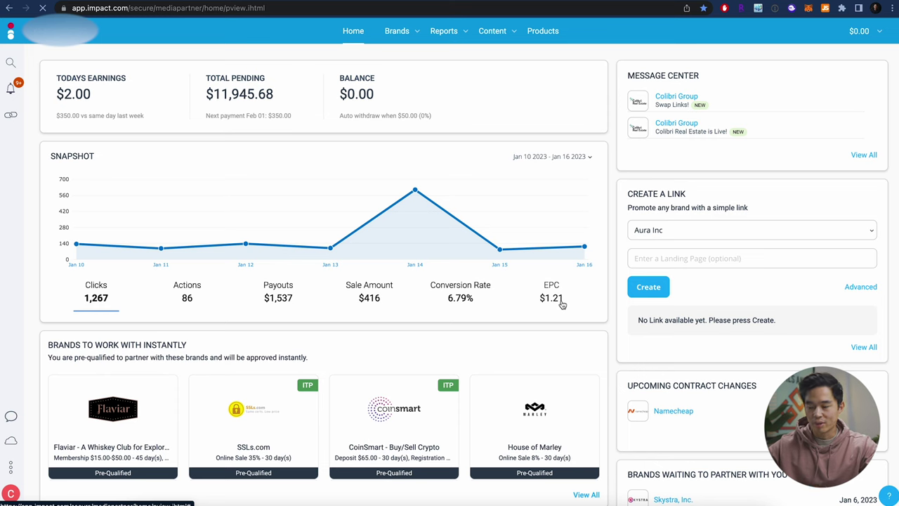
Step: Bring up the preset periods and calendars for the Jan 10–16 2023 snapshot range
{"action": "left_click", "coordinate": [570, 159]}
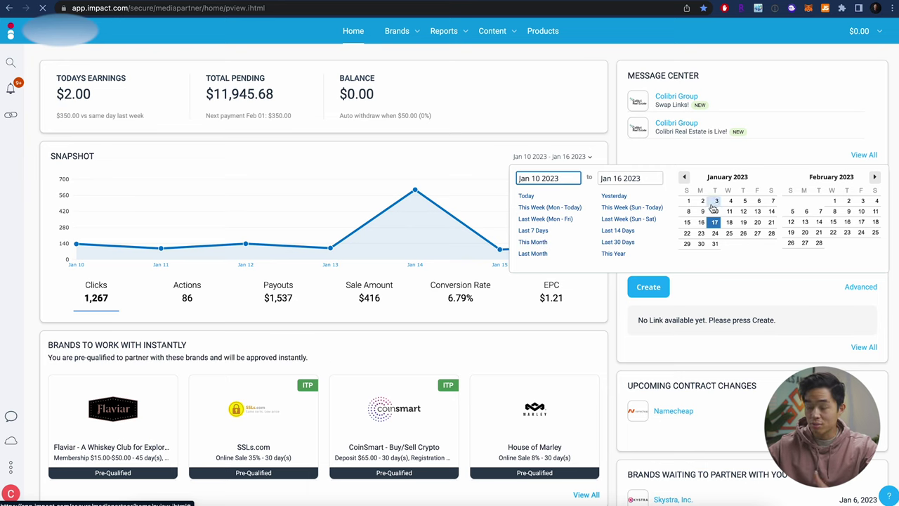
Step: Leave the date range unchanged, switch the snapshot chart to EPC, and generate an Aura Inc link
{"action": "left_click", "coordinate": [544, 161]}
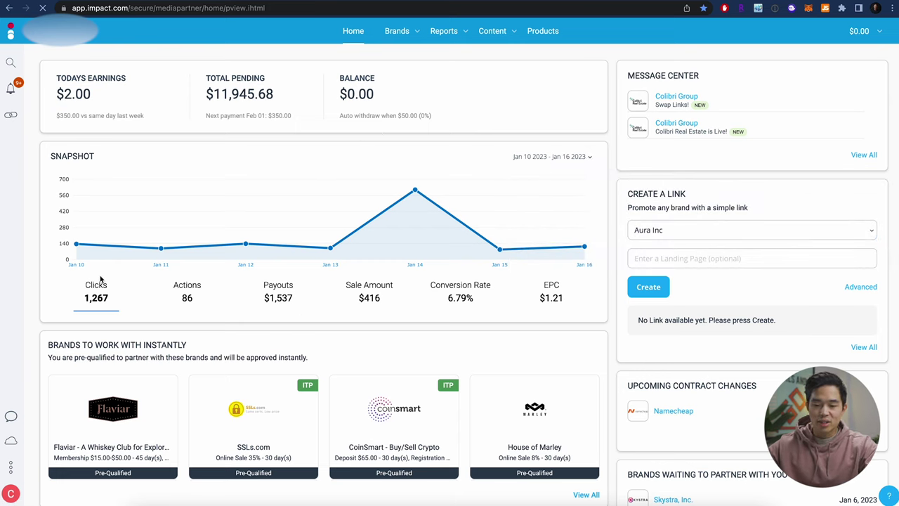
{"action": "left_click", "coordinate": [184, 303]}
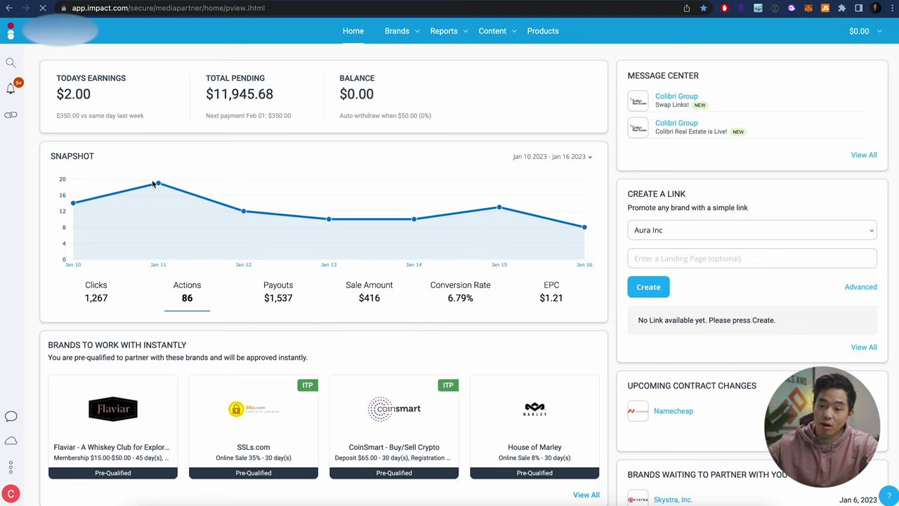
{"action": "mouse_move", "coordinate": [158, 184]}
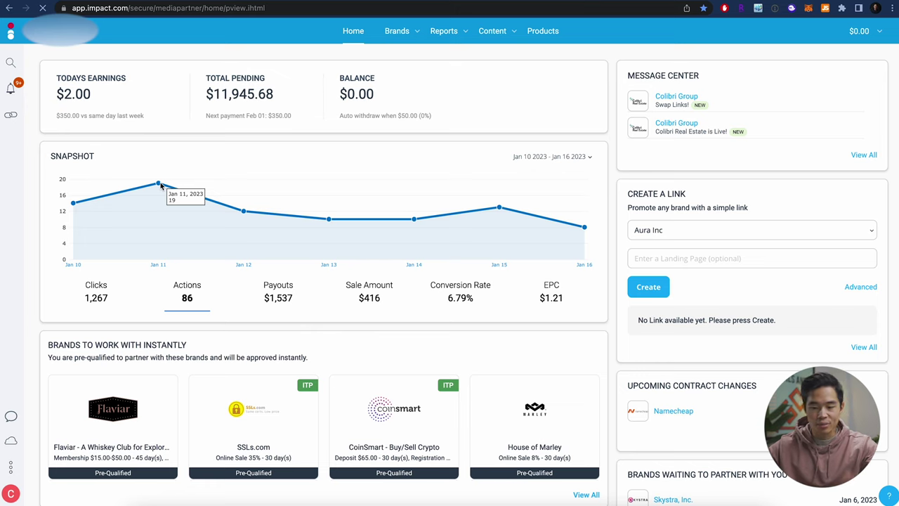
{"action": "left_click", "coordinate": [567, 302]}
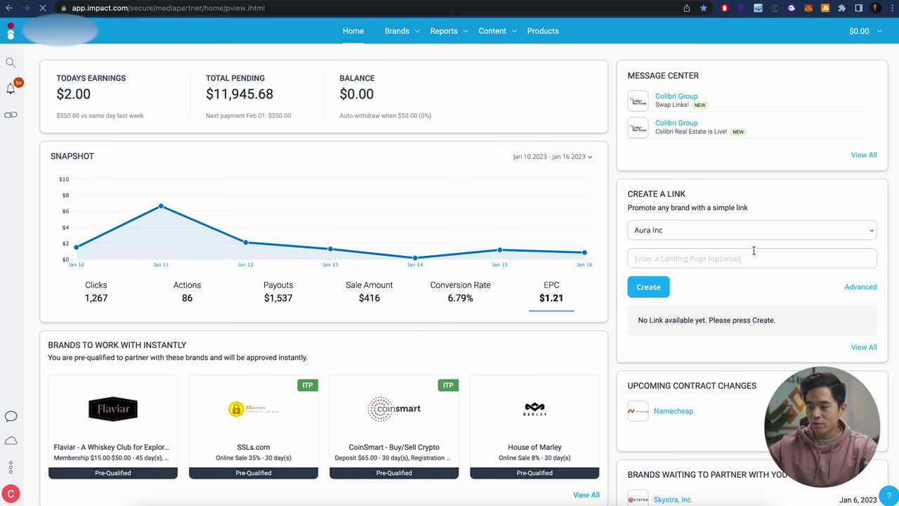
{"action": "left_click", "coordinate": [654, 294]}
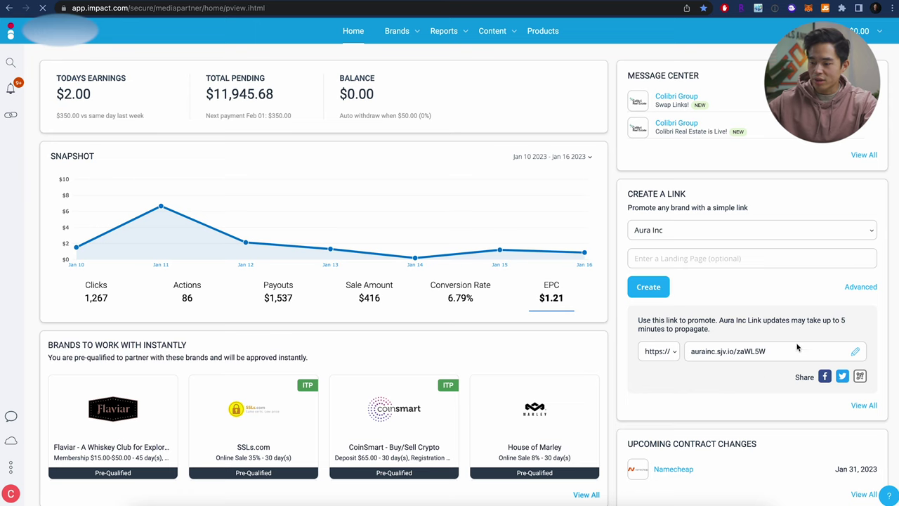
Step: Copy the Aura Inc link and reveal the Advanced Sub ID, Shared Id and Property fields
{"action": "left_click", "coordinate": [777, 357]}
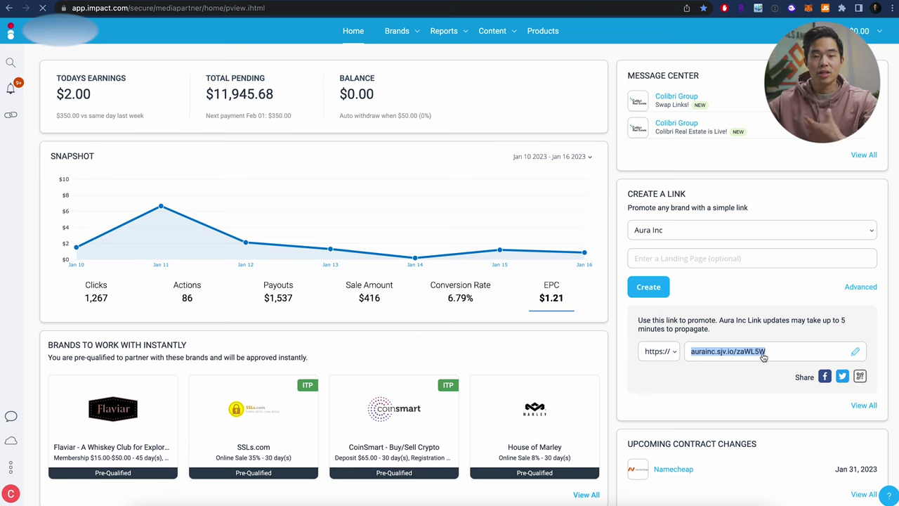
{"action": "left_click", "coordinate": [867, 287]}
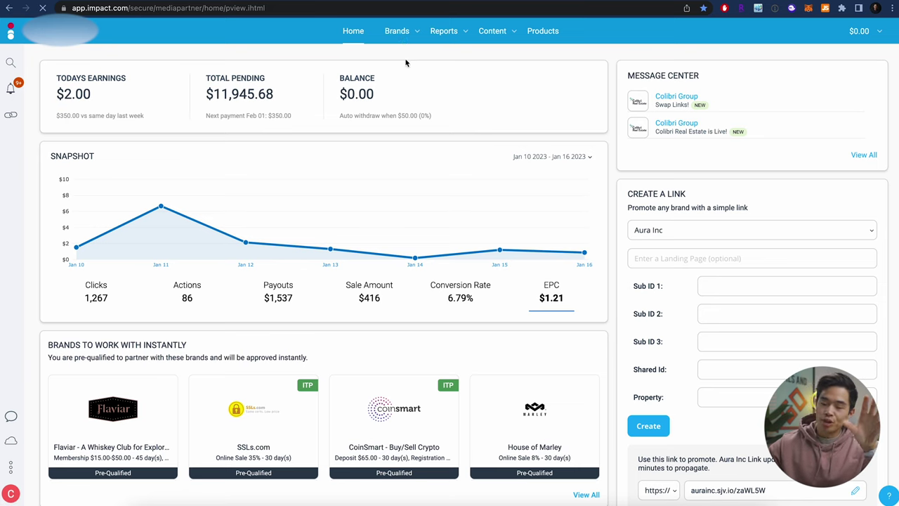
Step: Browse the Featured brand rows, then show the full All Brands list of 3,649 brands
{"action": "left_click", "coordinate": [411, 37]}
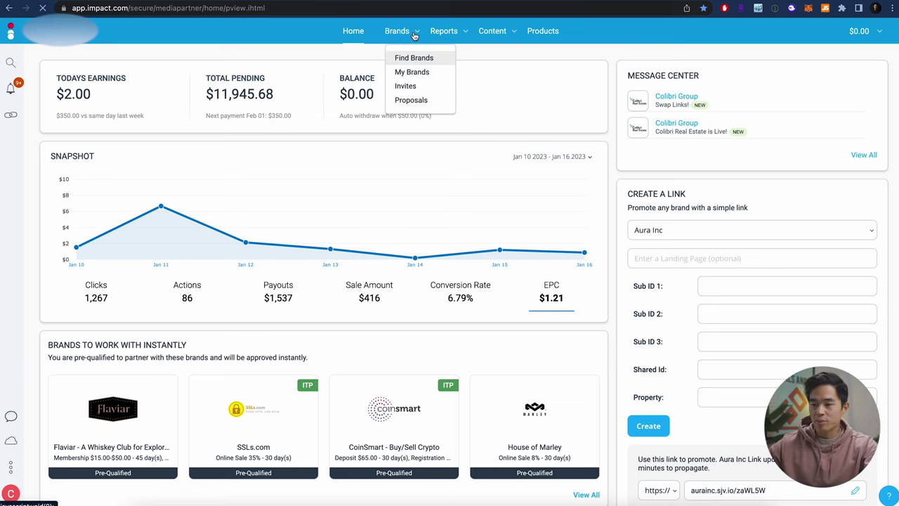
{"action": "left_click", "coordinate": [434, 60]}
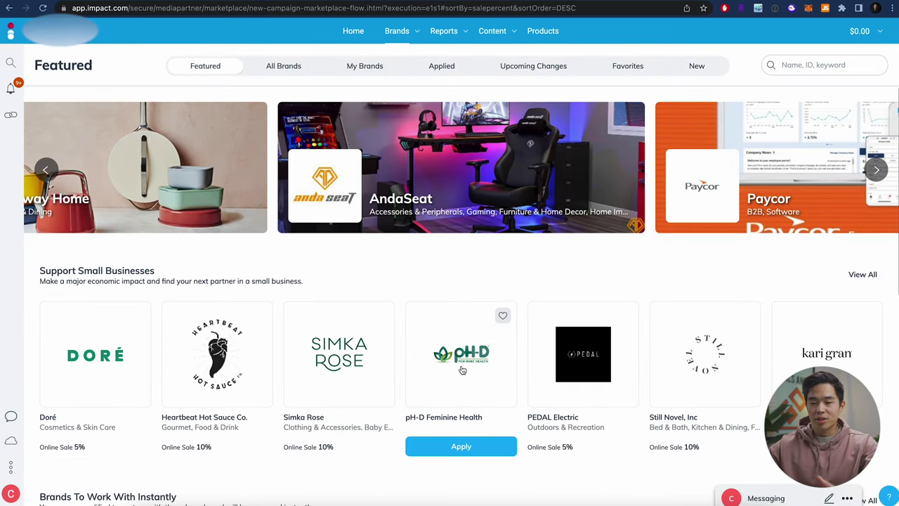
{"action": "scroll", "coordinate": [417, 273], "scroll_direction": "down", "scroll_amount": 1}
{"action": "scroll", "coordinate": [416, 272], "scroll_direction": "up", "scroll_amount": 1}
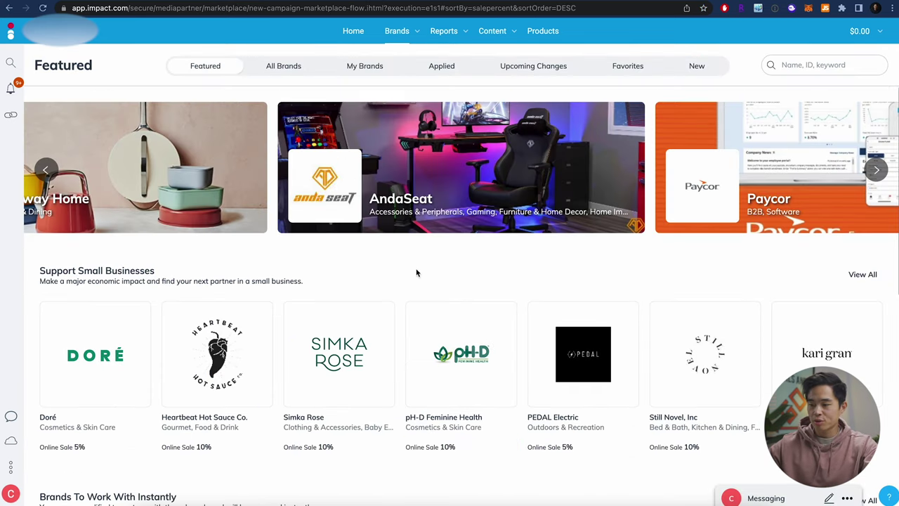
{"action": "scroll", "coordinate": [394, 330], "scroll_direction": "down", "scroll_amount": 2}
{"action": "scroll", "coordinate": [407, 332], "scroll_direction": "down", "scroll_amount": 2}
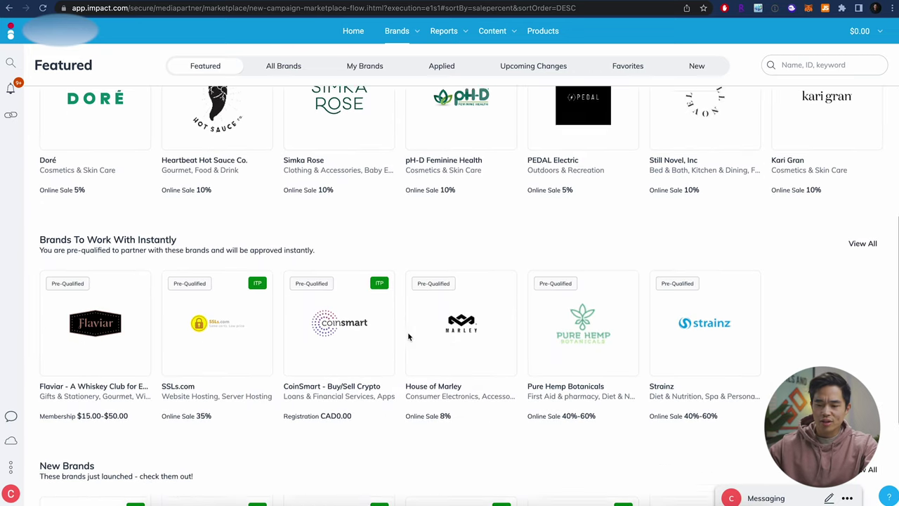
{"action": "scroll", "coordinate": [401, 355], "scroll_direction": "down", "scroll_amount": 1}
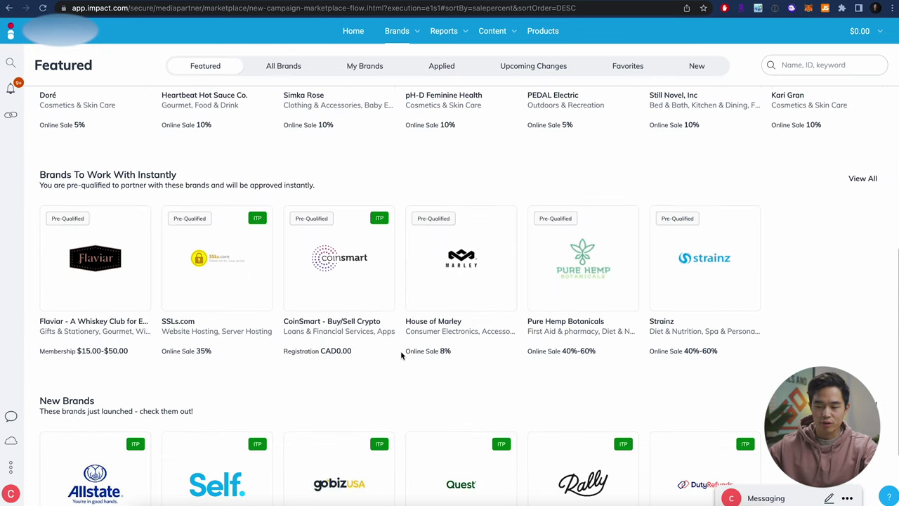
{"action": "scroll", "coordinate": [401, 355], "scroll_direction": "down", "scroll_amount": 1}
{"action": "scroll", "coordinate": [402, 230], "scroll_direction": "up", "scroll_amount": 2}
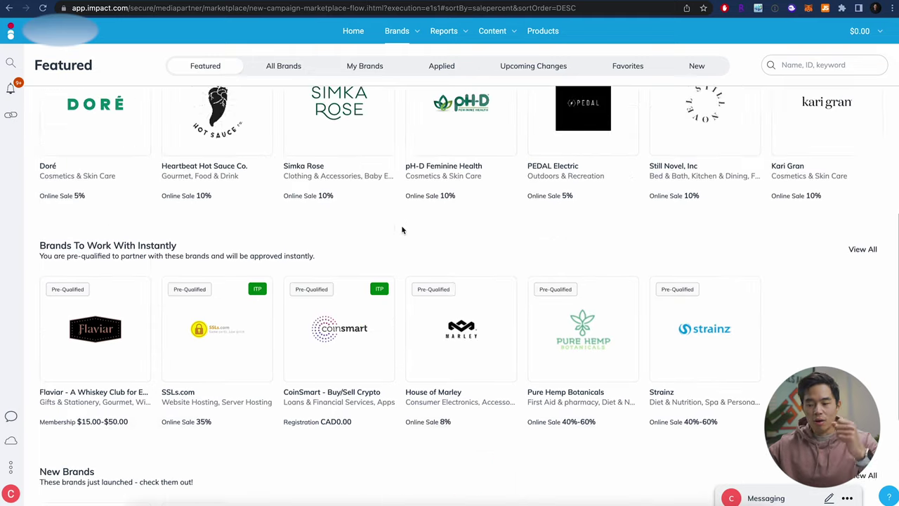
{"action": "scroll", "coordinate": [402, 229], "scroll_direction": "up", "scroll_amount": 1}
{"action": "scroll", "coordinate": [402, 229], "scroll_direction": "up", "scroll_amount": 1}
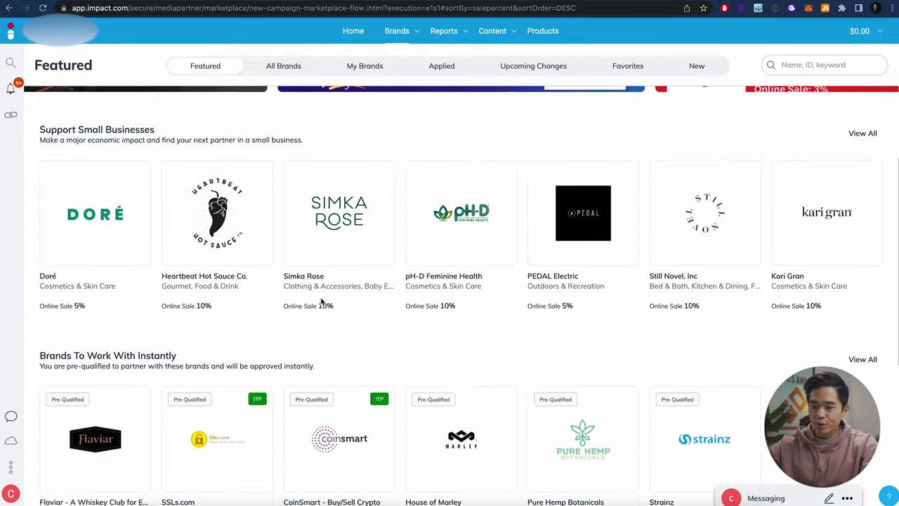
{"action": "scroll", "coordinate": [351, 281], "scroll_direction": "down", "scroll_amount": 5}
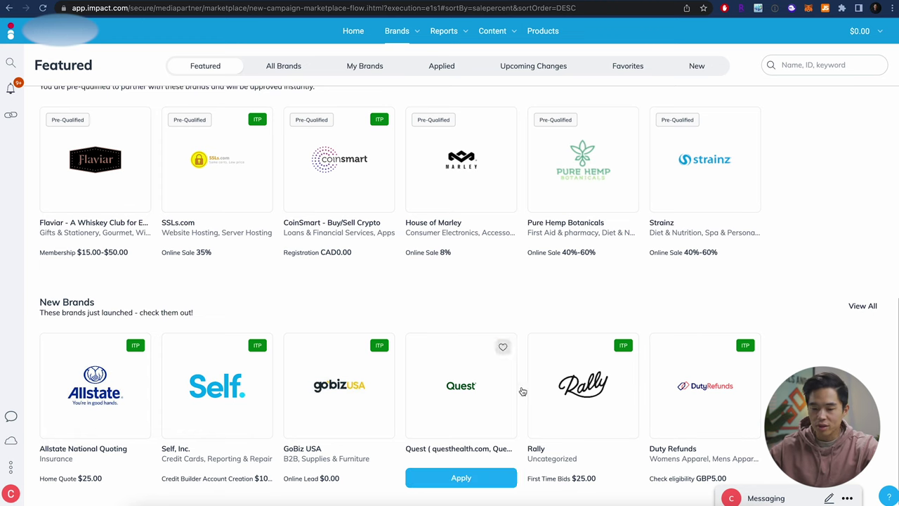
{"action": "mouse_move", "coordinate": [95, 386]}
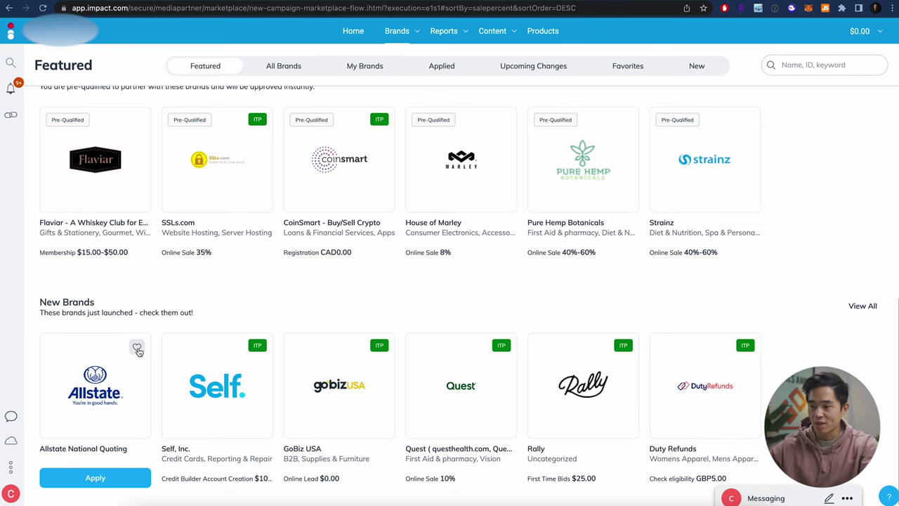
{"action": "scroll", "coordinate": [141, 341], "scroll_direction": "up", "scroll_amount": 3}
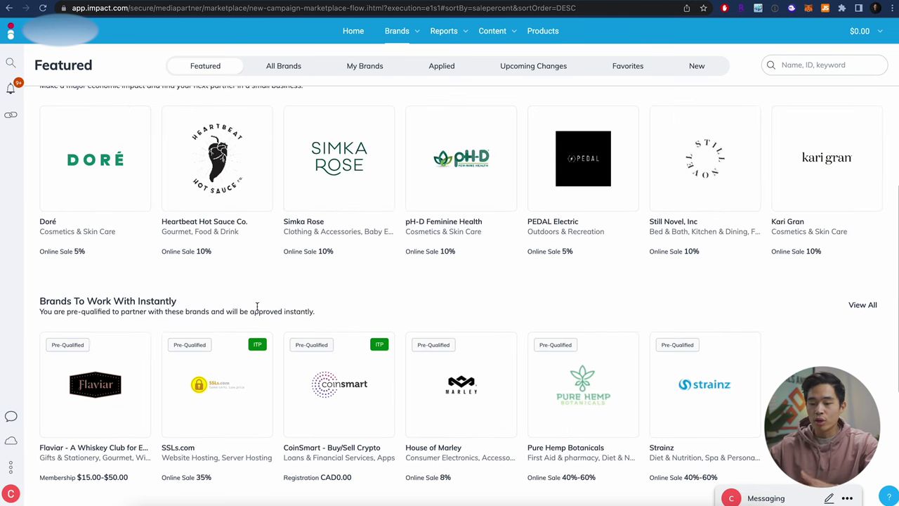
{"action": "scroll", "coordinate": [239, 351], "scroll_direction": "down", "scroll_amount": 1}
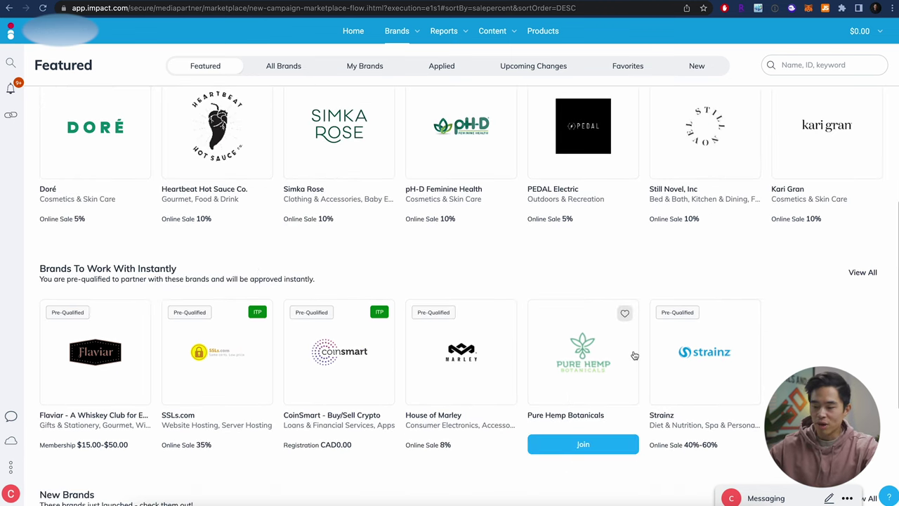
{"action": "scroll", "coordinate": [264, 225], "scroll_direction": "up", "scroll_amount": 3}
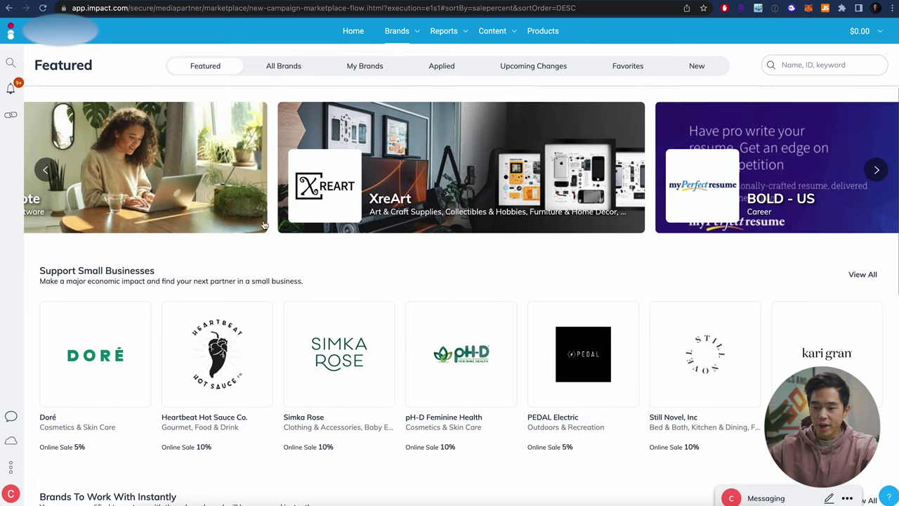
{"action": "left_click", "coordinate": [286, 70]}
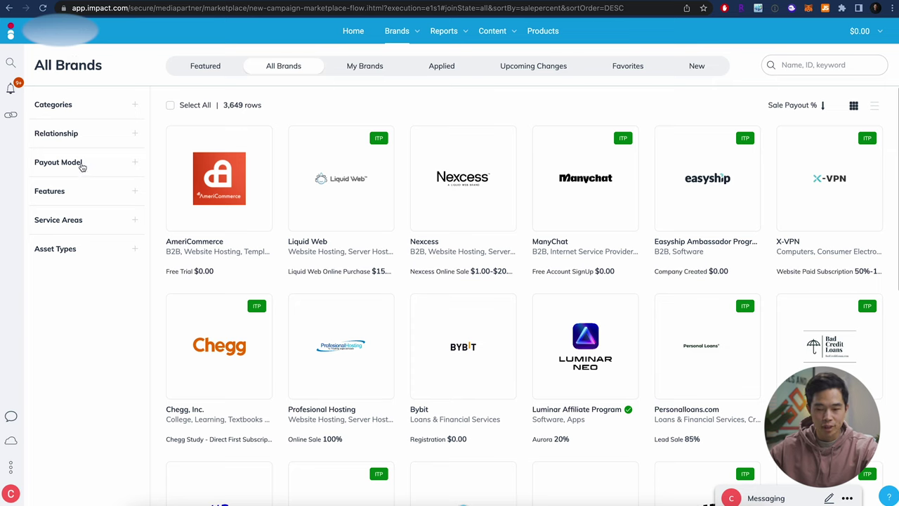
Step: Filter the All Brands list to the Books & Magazines category
{"action": "left_click", "coordinate": [72, 105]}
{"action": "scroll", "coordinate": [95, 211], "scroll_direction": "down", "scroll_amount": 2}
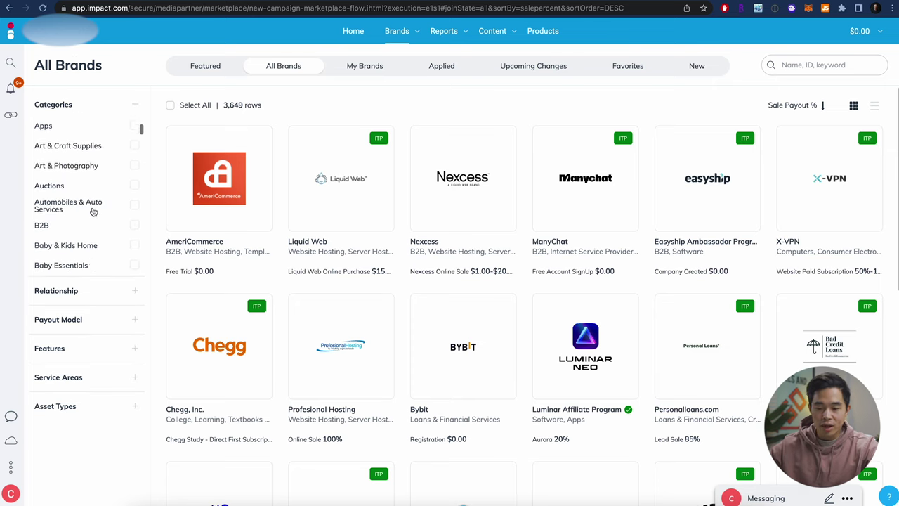
{"action": "scroll", "coordinate": [94, 210], "scroll_direction": "down", "scroll_amount": 2}
{"action": "scroll", "coordinate": [92, 211], "scroll_direction": "down", "scroll_amount": 1}
{"action": "scroll", "coordinate": [85, 176], "scroll_direction": "down", "scroll_amount": 2}
{"action": "left_click", "coordinate": [79, 138]}
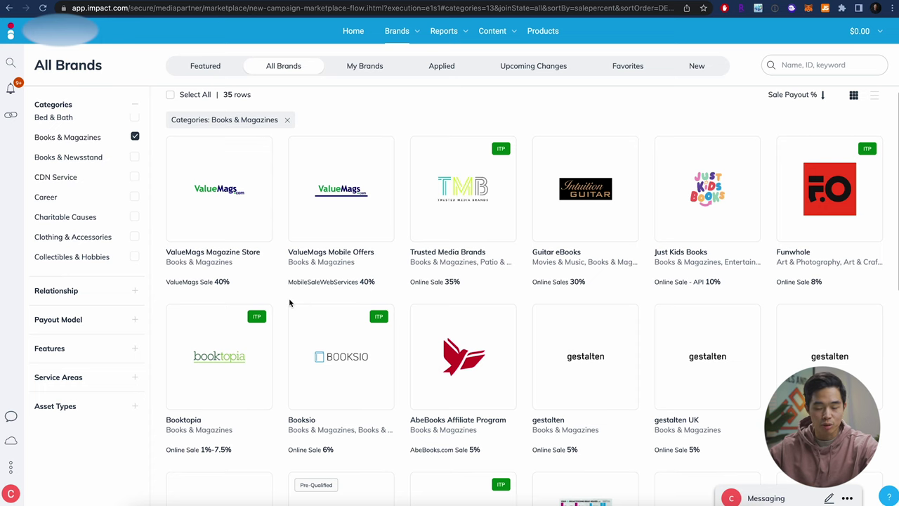
Step: Open ValueMags Magazine Store and review its 40%, 60-day commission terms
{"action": "left_click", "coordinate": [227, 202]}
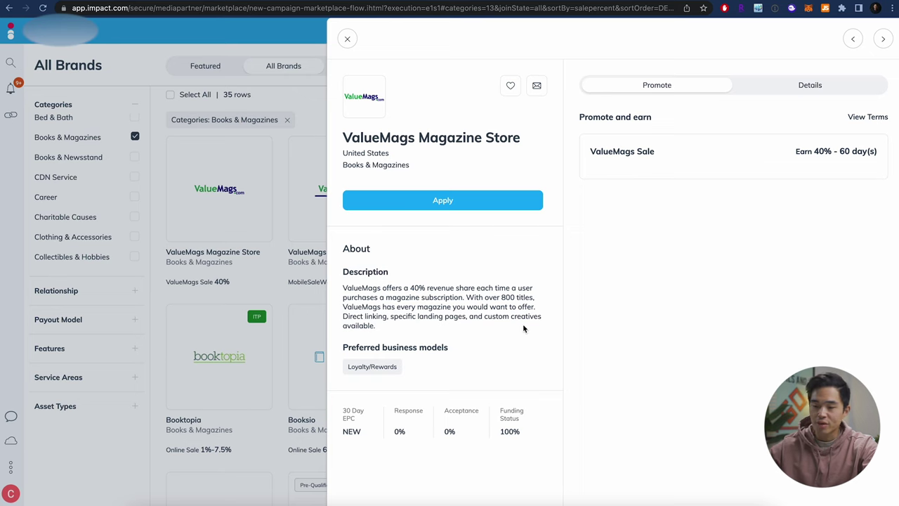
{"action": "left_click_drag", "start_coordinate": [387, 262], "coordinate": [429, 330]}
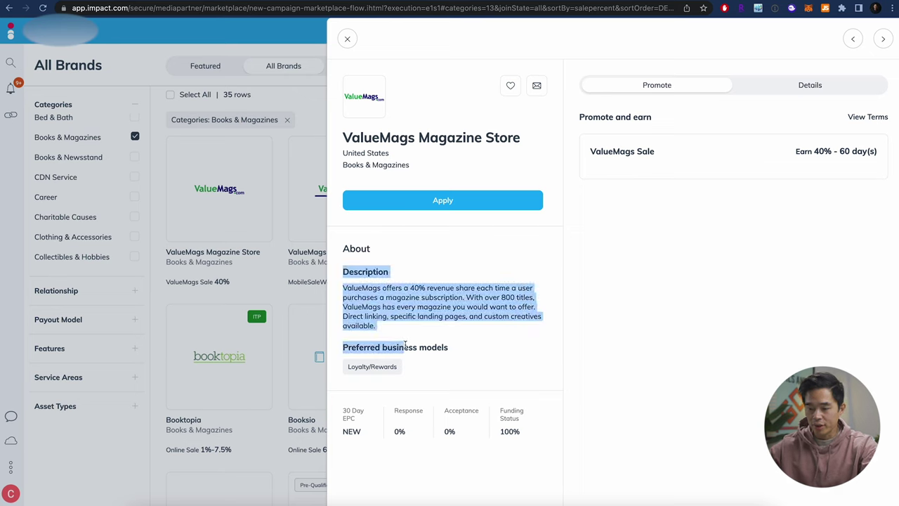
{"action": "left_click", "coordinate": [428, 330]}
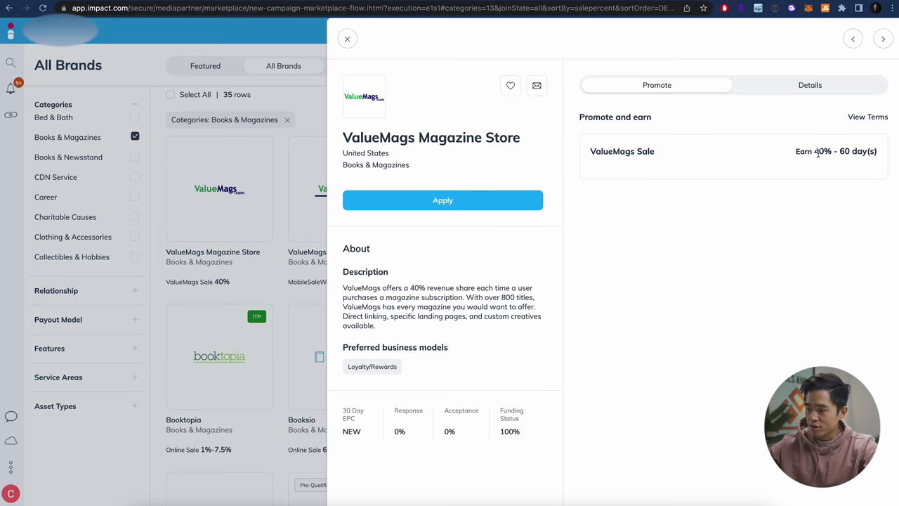
{"action": "mouse_move", "coordinate": [817, 151]}
{"action": "left_mouse_down"}
{"action": "mouse_move", "coordinate": [877, 152]}
{"action": "mouse_move", "coordinate": [817, 152]}
{"action": "left_mouse_up"}
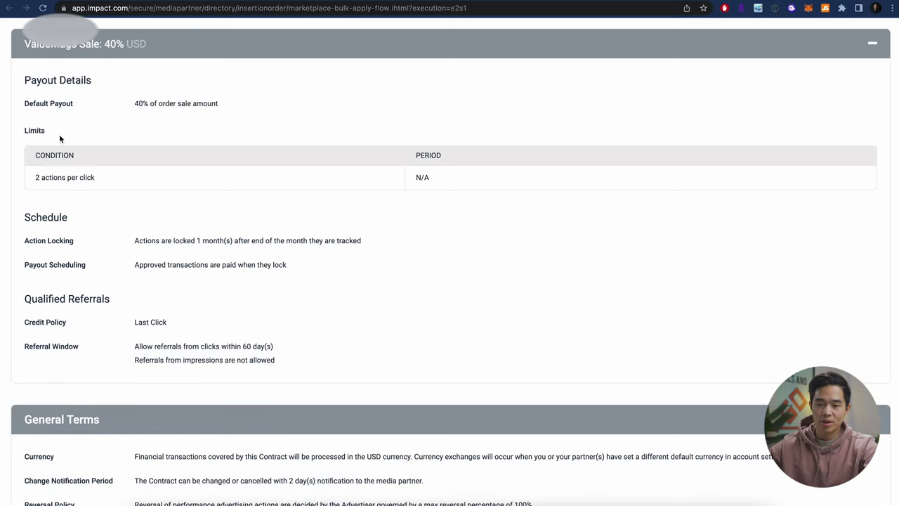
Step: Read through ValueMags' 40% default payout, Qualified Referrals terms and 60-day referral window
{"action": "mouse_move", "coordinate": [25, 80]}
{"action": "left_mouse_down"}
{"action": "mouse_move", "coordinate": [262, 111]}
{"action": "mouse_move", "coordinate": [132, 104]}
{"action": "left_mouse_up"}
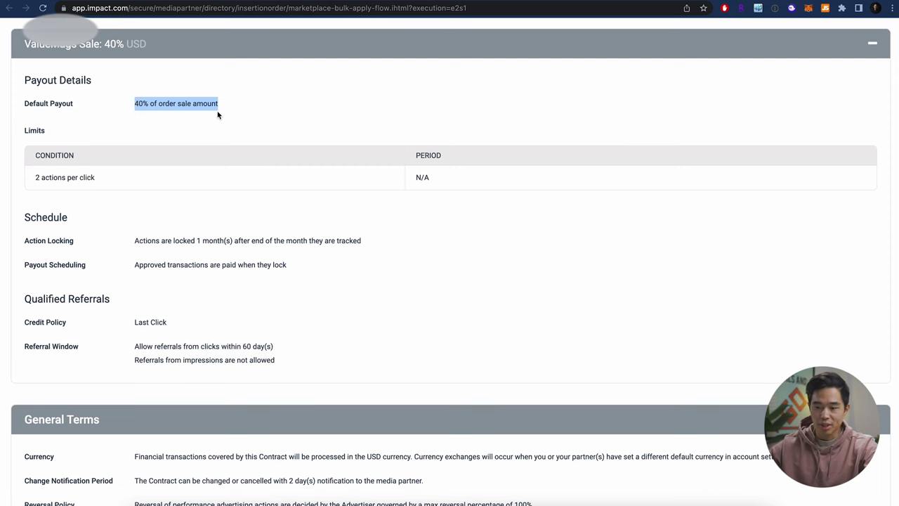
{"action": "scroll", "coordinate": [217, 115], "scroll_direction": "down", "scroll_amount": 1}
{"action": "left_click_drag", "start_coordinate": [22, 207], "coordinate": [125, 255]}
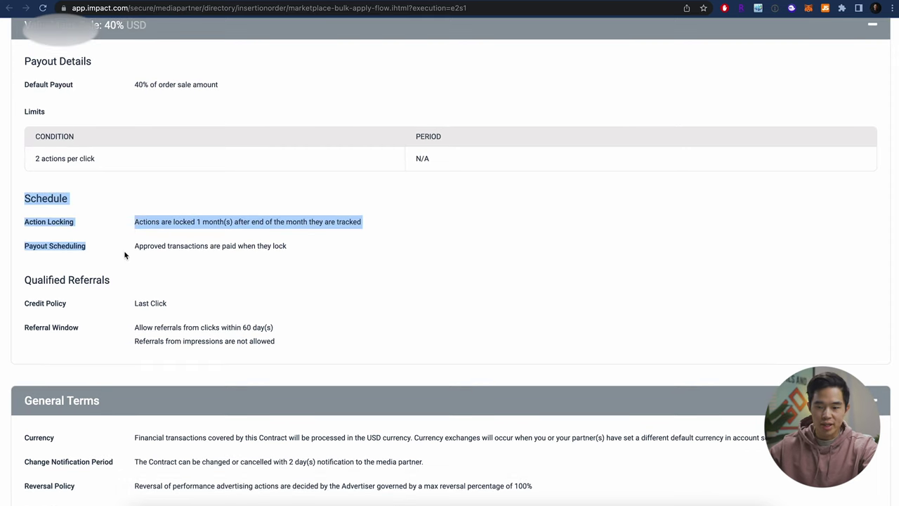
{"action": "left_click_drag", "start_coordinate": [26, 280], "coordinate": [307, 348]}
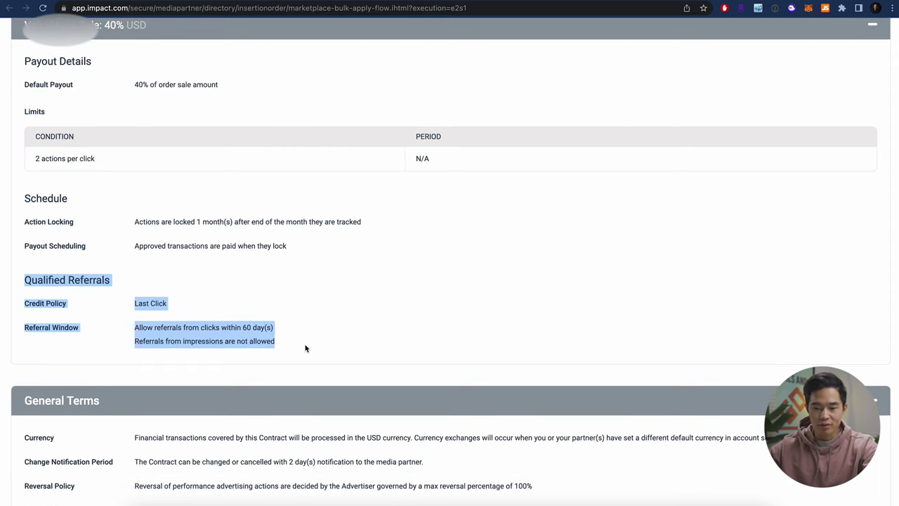
{"action": "left_click", "coordinate": [246, 318]}
{"action": "scroll", "coordinate": [246, 317], "scroll_direction": "down", "scroll_amount": 1}
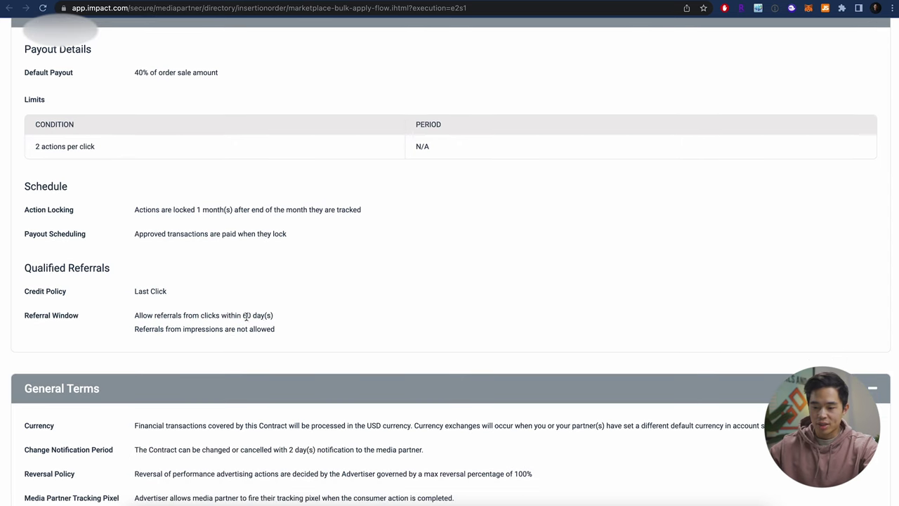
{"action": "left_click_drag", "start_coordinate": [245, 316], "coordinate": [289, 316]}
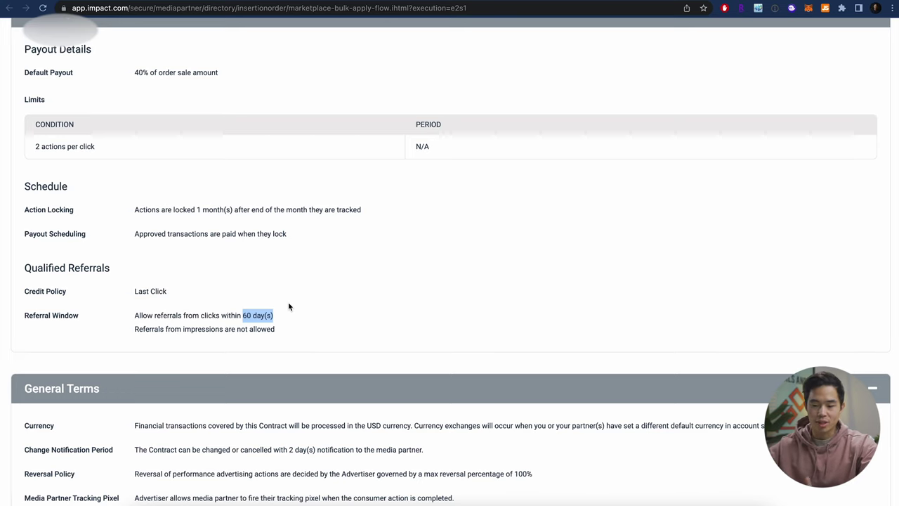
{"action": "scroll", "coordinate": [289, 307], "scroll_direction": "down", "scroll_amount": 2}
{"action": "left_click_drag", "start_coordinate": [25, 331], "coordinate": [312, 431]}
{"action": "left_click", "coordinate": [404, 437]}
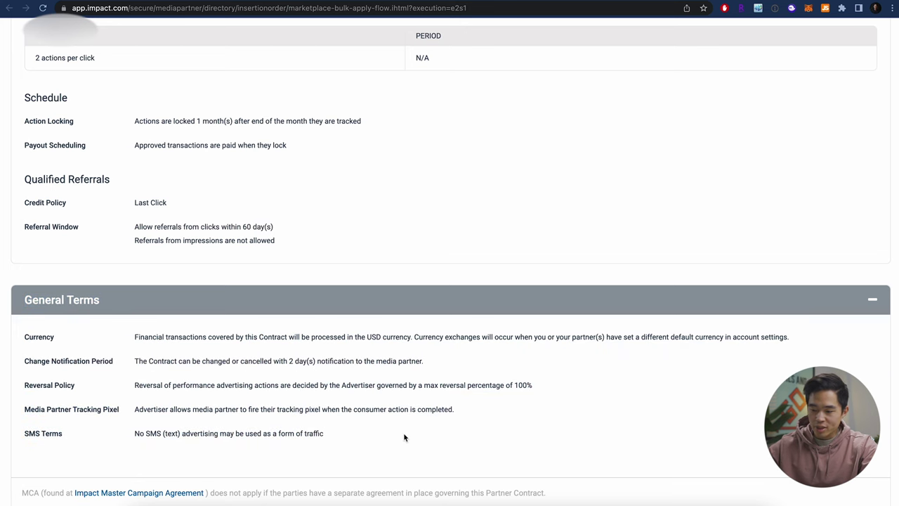
{"action": "scroll", "coordinate": [404, 438], "scroll_direction": "up", "scroll_amount": 3}
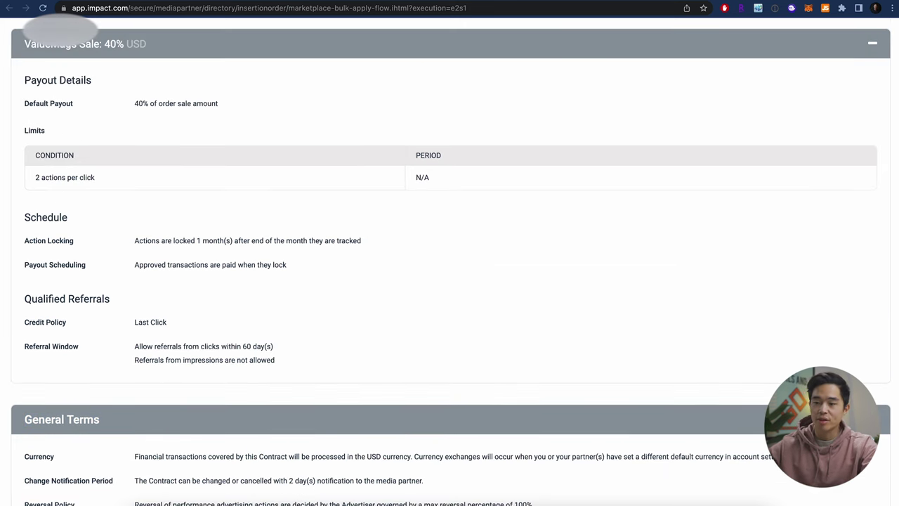
Step: Return to the marketplace and scroll through ValueMags' Details tab to date joined and company info
{"action": "key", "text": "alt+Left"}
{"action": "left_click", "coordinate": [811, 102]}
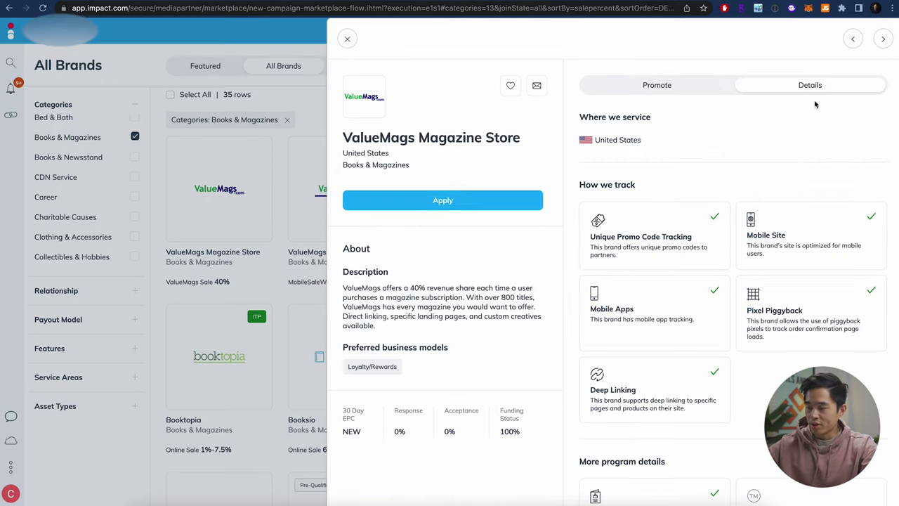
{"action": "scroll", "coordinate": [702, 267], "scroll_direction": "down", "scroll_amount": 1}
{"action": "scroll", "coordinate": [716, 220], "scroll_direction": "down", "scroll_amount": 2}
{"action": "scroll", "coordinate": [771, 286], "scroll_direction": "down", "scroll_amount": 1}
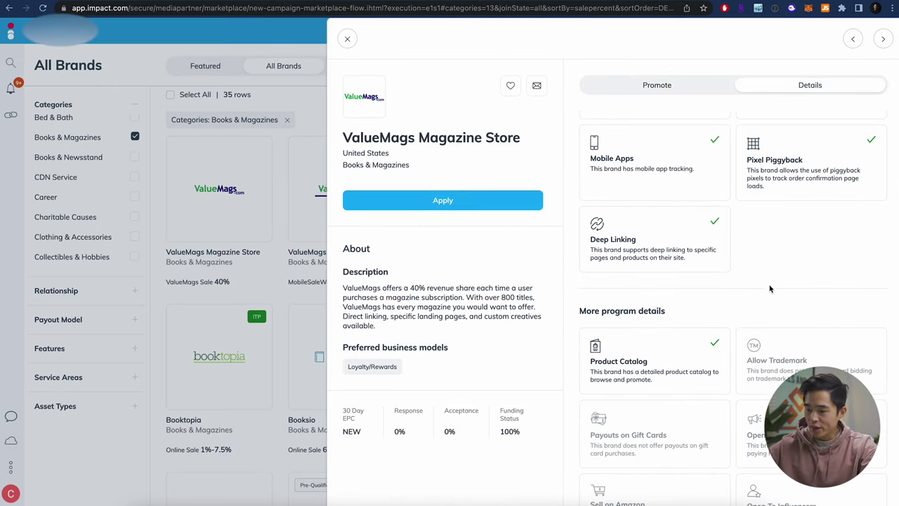
{"action": "scroll", "coordinate": [710, 389], "scroll_direction": "down", "scroll_amount": 2}
{"action": "scroll", "coordinate": [710, 389], "scroll_direction": "down", "scroll_amount": 3}
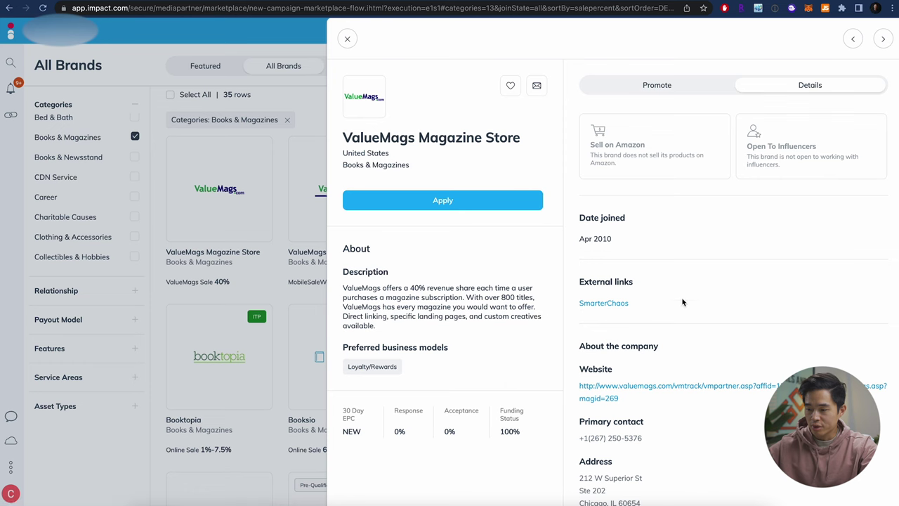
{"action": "scroll", "coordinate": [683, 302], "scroll_direction": "down", "scroll_amount": 1}
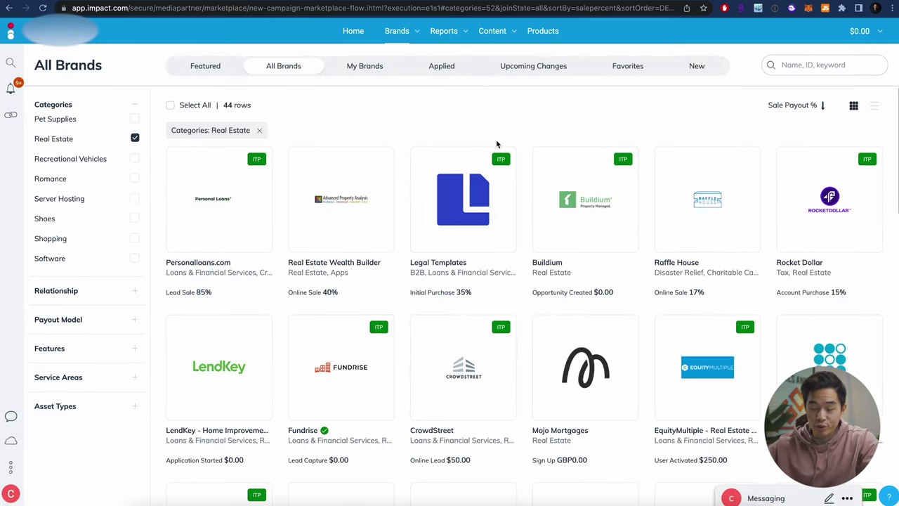
Step: Open the Yieldstreet profile and review its payouts, including $650.00 AI AIQ Approved and 45-day period
{"action": "scroll", "coordinate": [510, 338], "scroll_direction": "down", "scroll_amount": 4}
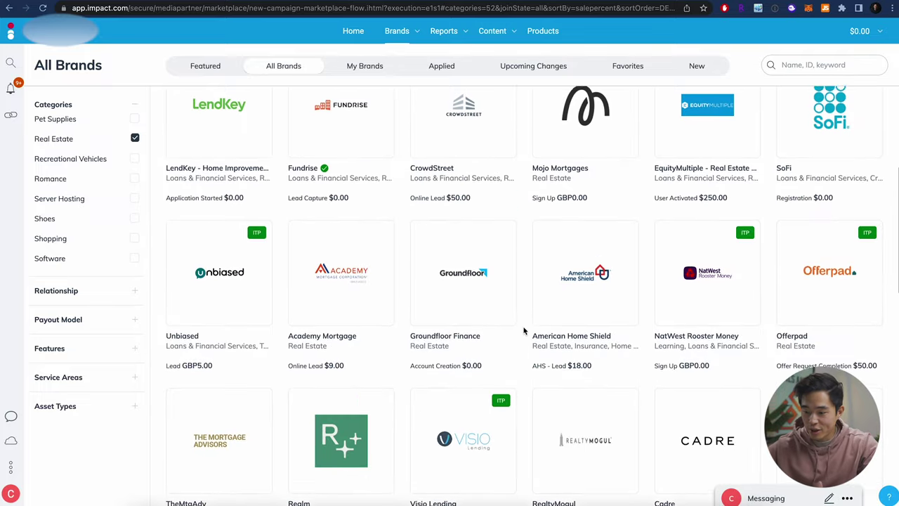
{"action": "scroll", "coordinate": [519, 333], "scroll_direction": "down", "scroll_amount": 5}
{"action": "scroll", "coordinate": [523, 330], "scroll_direction": "down", "scroll_amount": 4}
{"action": "scroll", "coordinate": [523, 330], "scroll_direction": "down", "scroll_amount": 2}
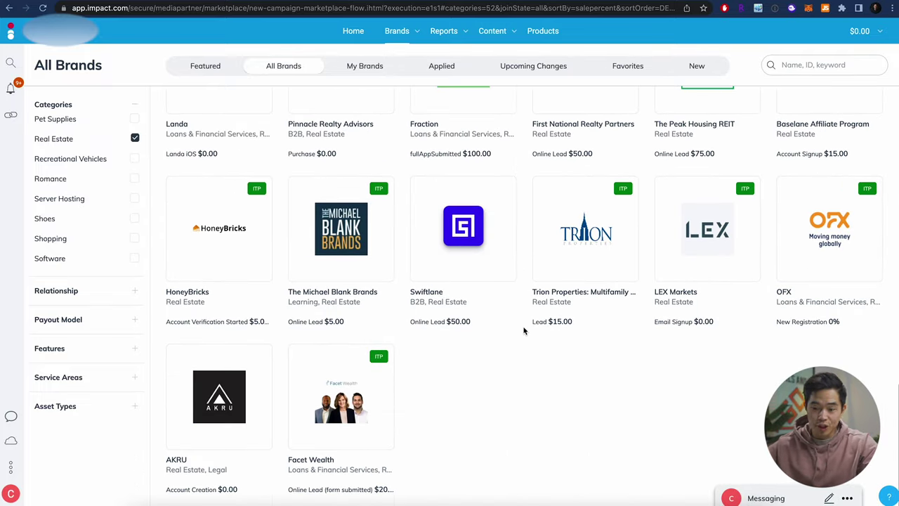
{"action": "scroll", "coordinate": [422, 281], "scroll_direction": "up", "scroll_amount": 10}
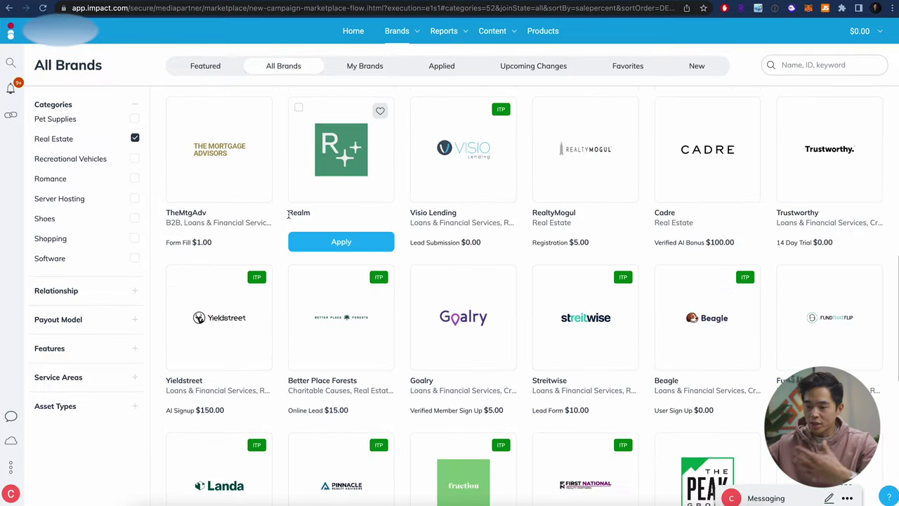
{"action": "left_click", "coordinate": [219, 318]}
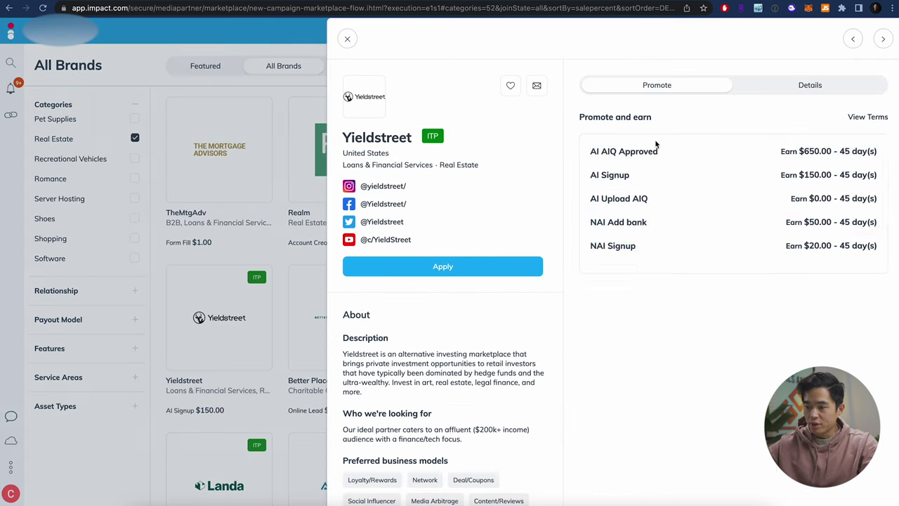
{"action": "left_click_drag", "start_coordinate": [656, 145], "coordinate": [779, 293]}
{"action": "left_click", "coordinate": [779, 293]}
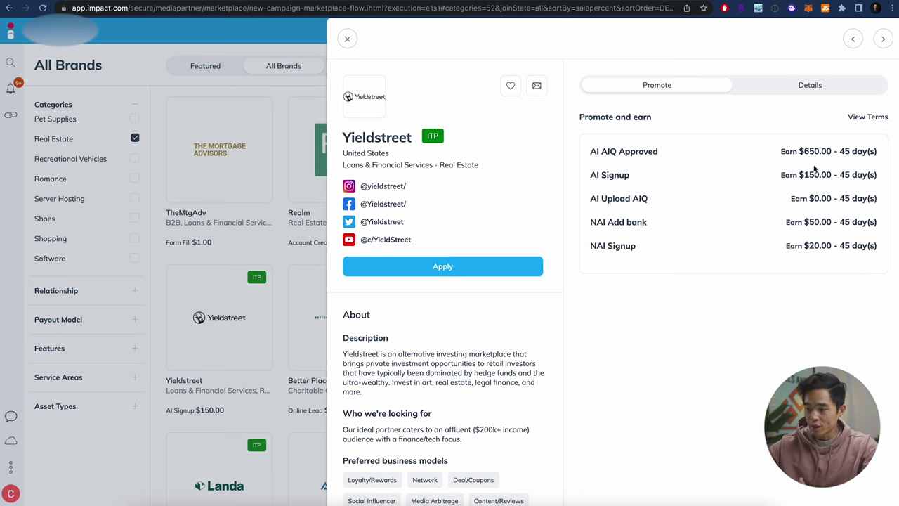
{"action": "mouse_move", "coordinate": [829, 148]}
{"action": "left_mouse_down"}
{"action": "mouse_move", "coordinate": [799, 148]}
{"action": "mouse_move", "coordinate": [859, 169]}
{"action": "left_mouse_up"}
{"action": "left_click", "coordinate": [801, 148]}
{"action": "left_click", "coordinate": [775, 281]}
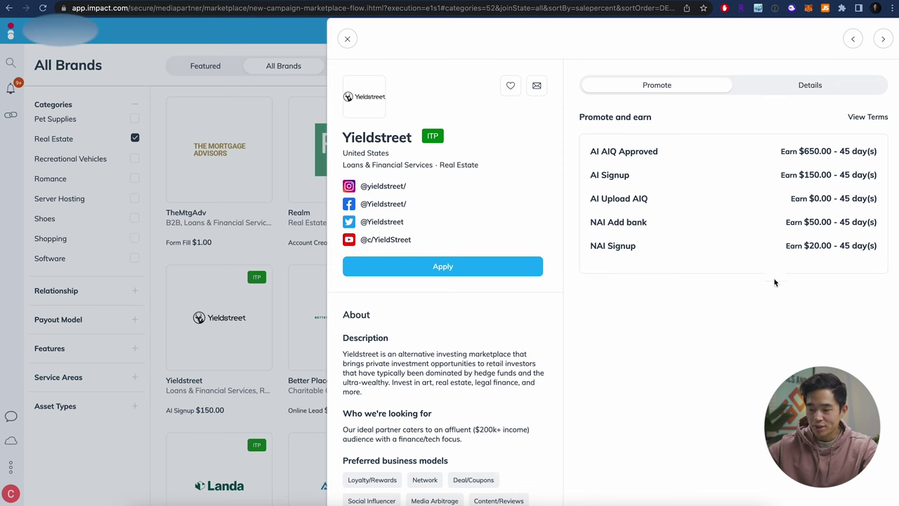
Step: Check Yieldstreet's $12.28 30-day EPC, 3% acceptance and 75% funding, then begin applying
{"action": "scroll", "coordinate": [674, 249], "scroll_direction": "down", "scroll_amount": 3}
{"action": "scroll", "coordinate": [478, 246], "scroll_direction": "up", "scroll_amount": 1}
{"action": "scroll", "coordinate": [477, 246], "scroll_direction": "down", "scroll_amount": 1}
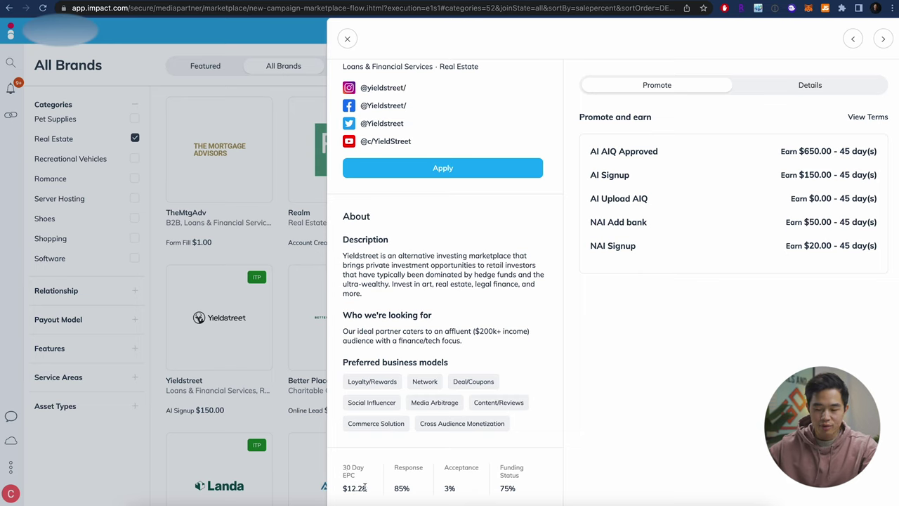
{"action": "left_click_drag", "start_coordinate": [364, 487], "coordinate": [345, 469]}
{"action": "left_click", "coordinate": [395, 467]}
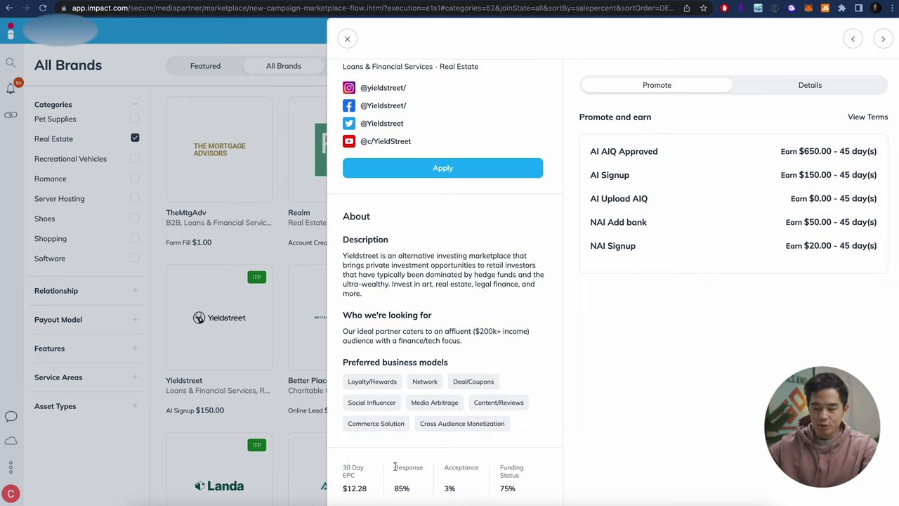
{"action": "triple_click", "coordinate": [460, 492]}
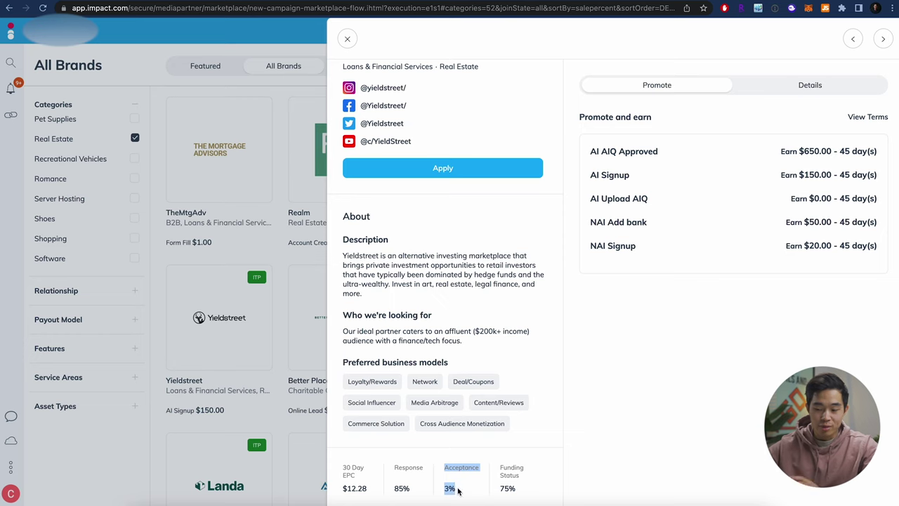
{"action": "left_click", "coordinate": [458, 492]}
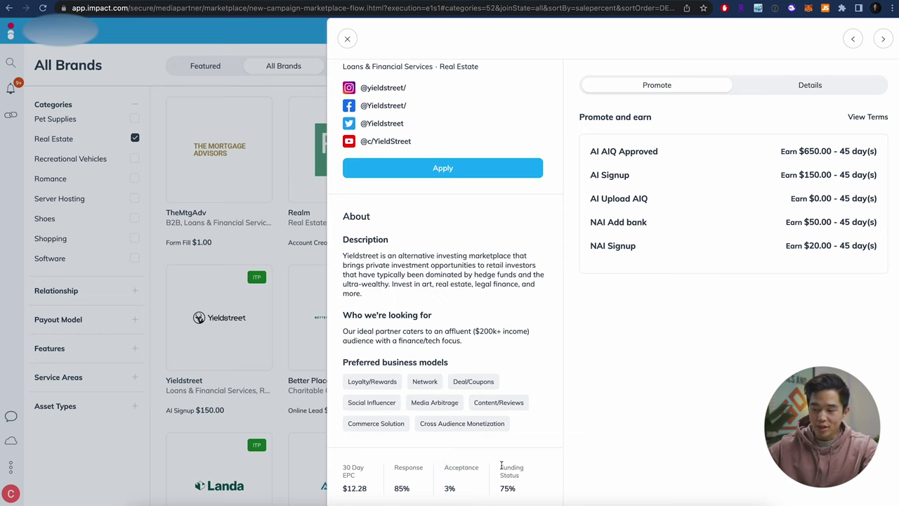
{"action": "triple_click", "coordinate": [532, 475]}
{"action": "left_click", "coordinate": [521, 502]}
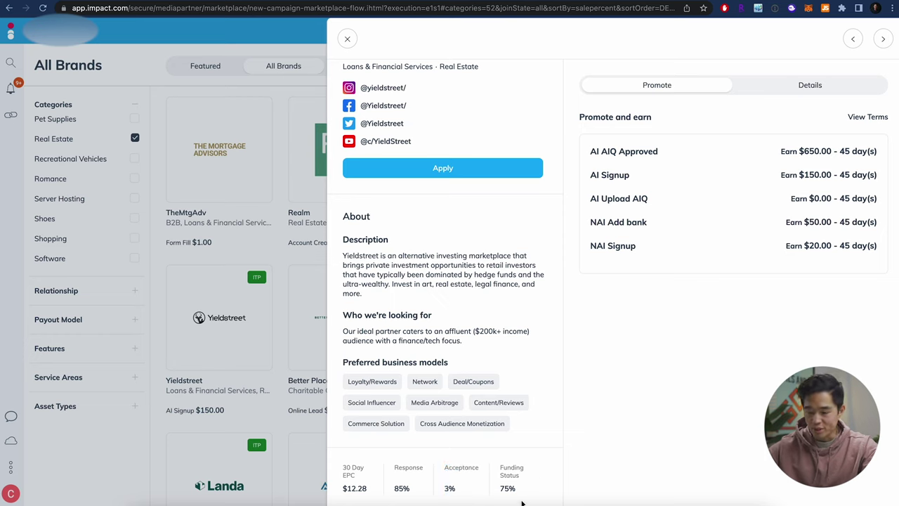
{"action": "scroll", "coordinate": [540, 436], "scroll_direction": "up", "scroll_amount": 3}
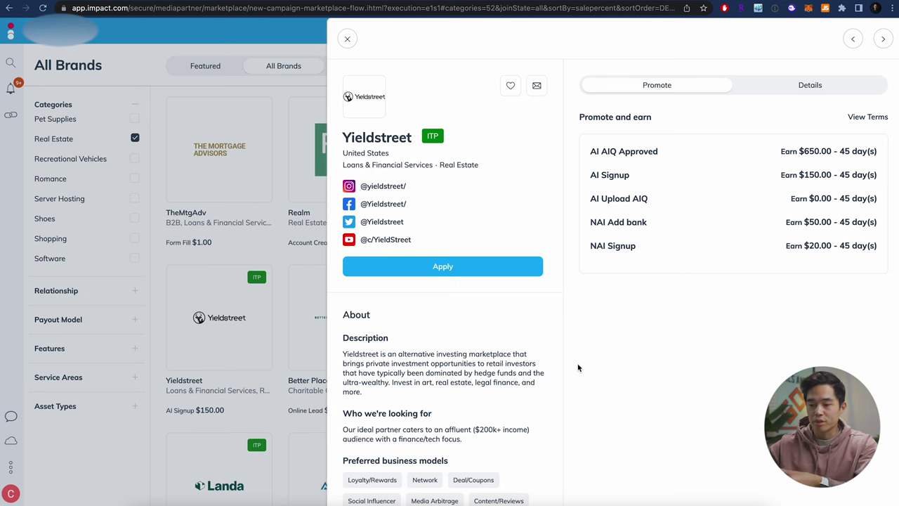
{"action": "left_click", "coordinate": [444, 270]}
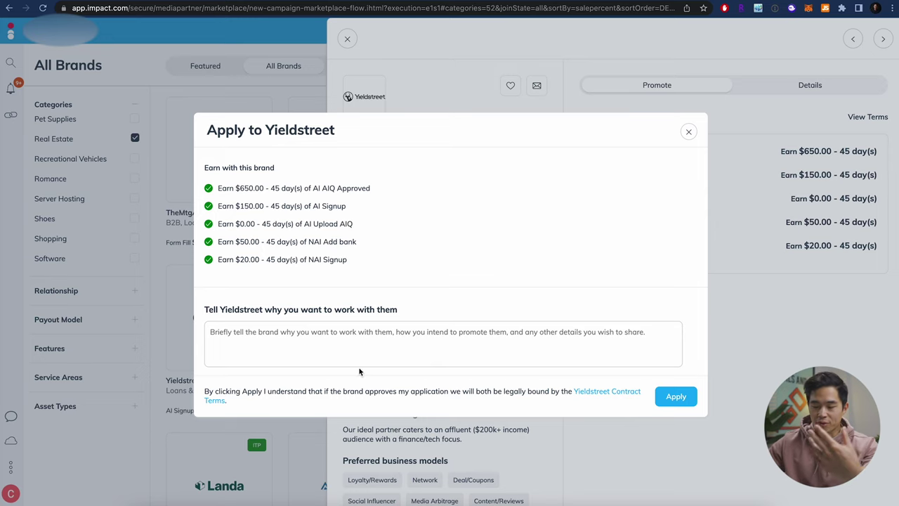
Step: Apply to Yieldstreet with the note 'I want to promote this product on X channel, using this type of content, etc', then view the Applied list
{"action": "left_click", "coordinate": [273, 343]}
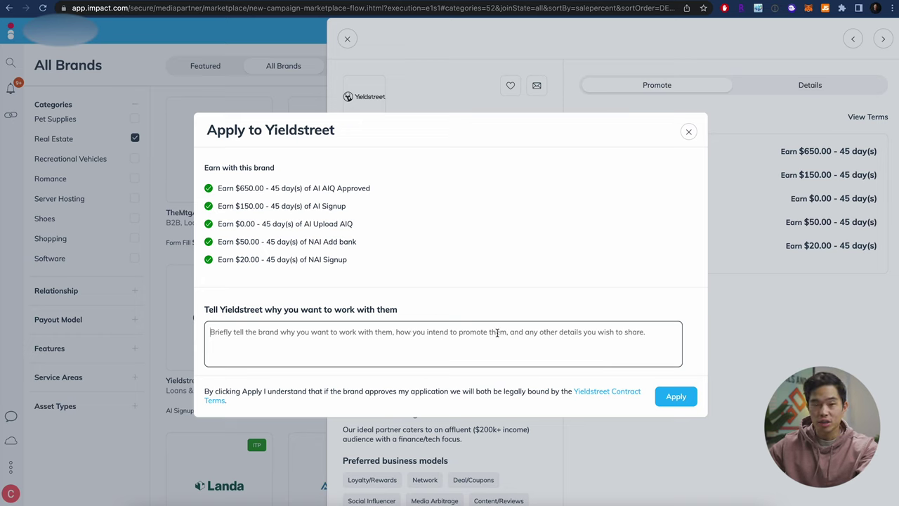
{"action": "type", "text": "I"}
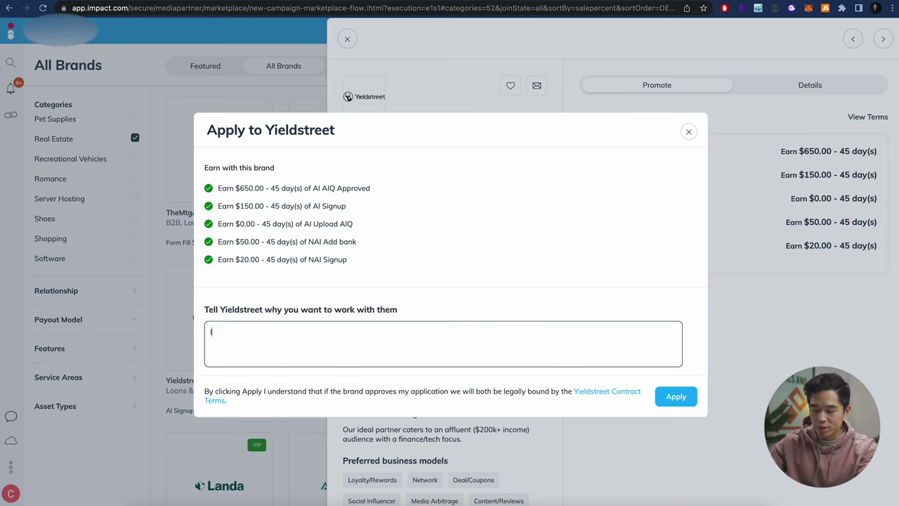
{"action": "type", "text": " want to promote thi"}
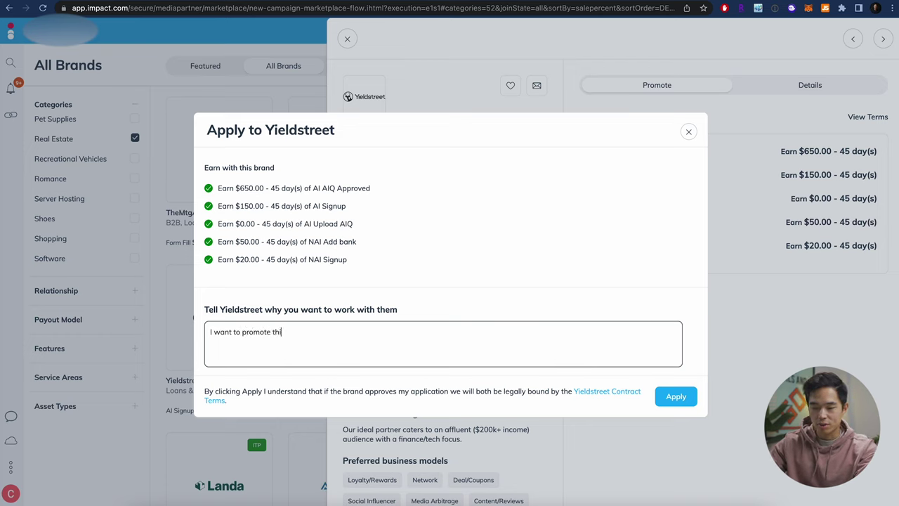
{"action": "type", "text": "s product on X"}
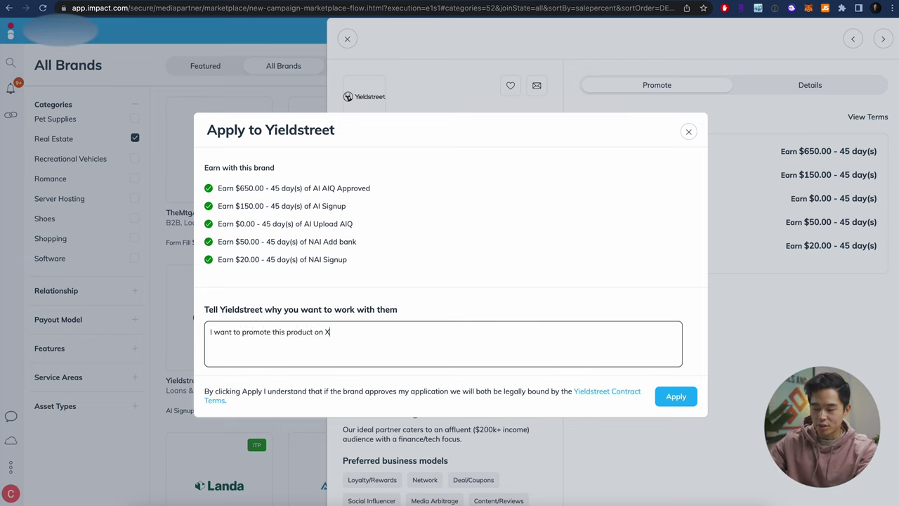
{"action": "type", "text": " channel, using this type of content, etc"}
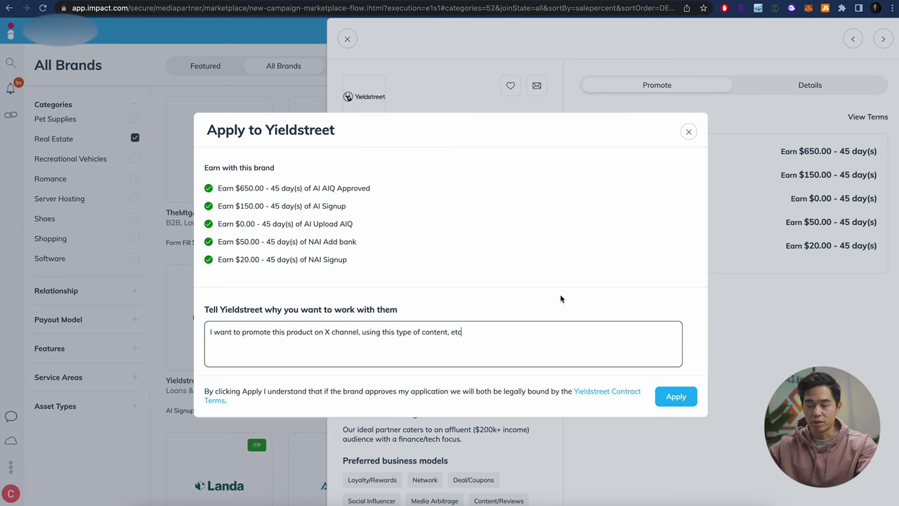
{"action": "left_click", "coordinate": [676, 396]}
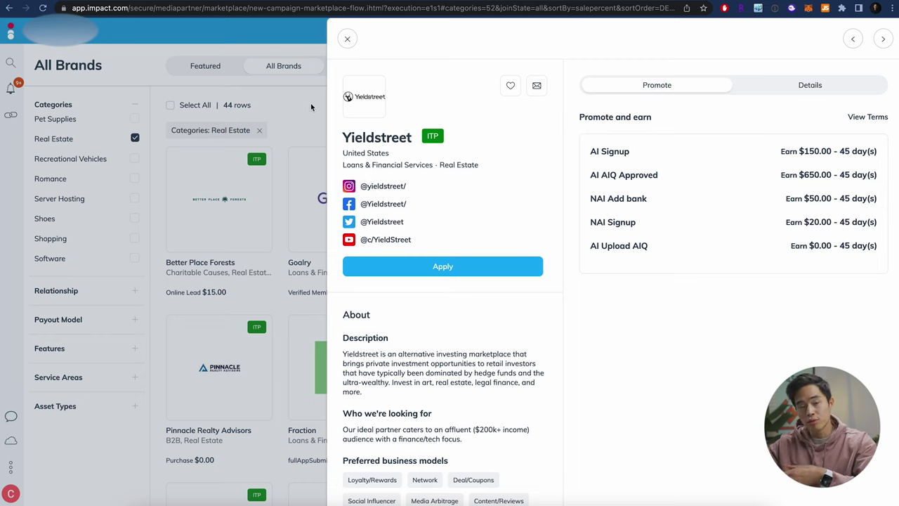
{"action": "left_click", "coordinate": [311, 106]}
{"action": "left_click", "coordinate": [428, 67]}
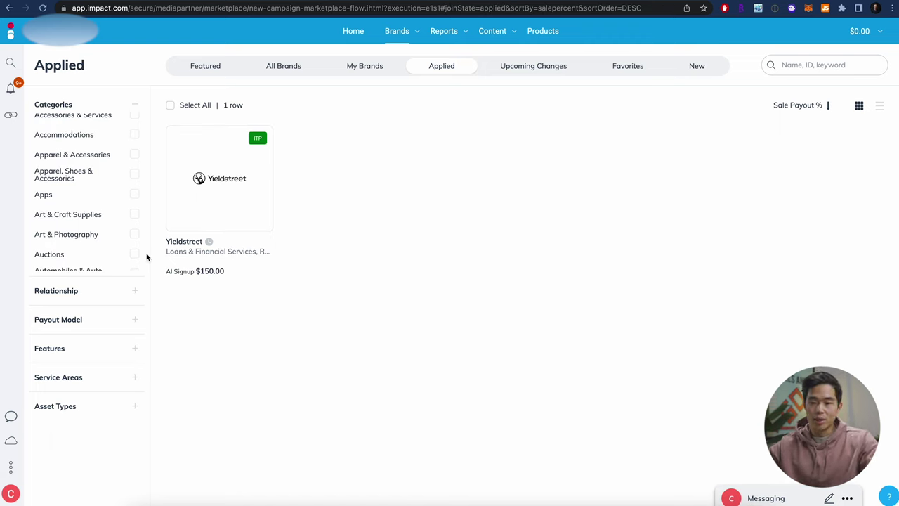
Step: Bring up the Performance by Brand report with Jan 3–16 2023 clicks, actions and earnings
{"action": "left_click", "coordinate": [450, 37]}
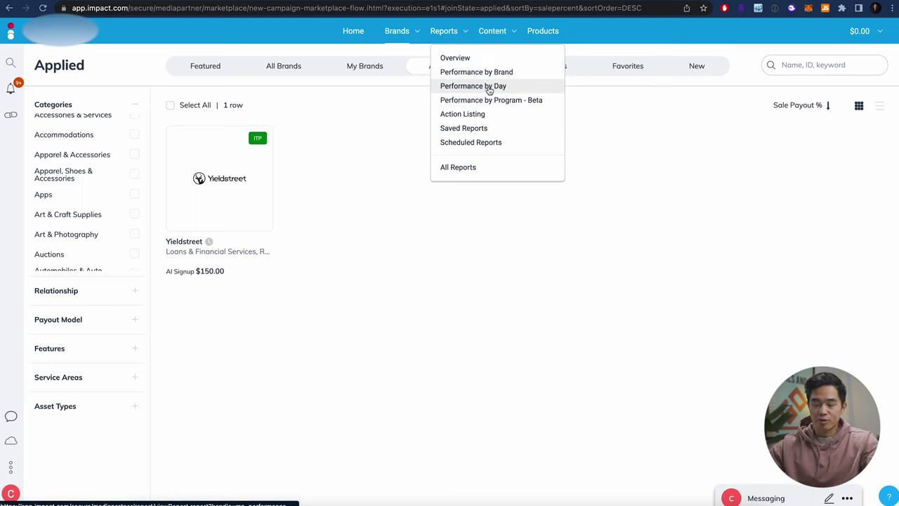
{"action": "left_click", "coordinate": [515, 72]}
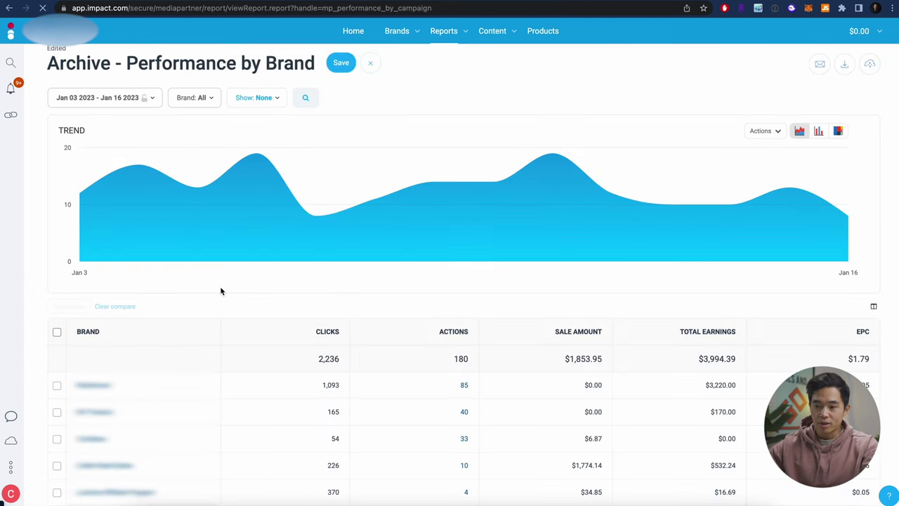
Step: Check the date range options and the first brand's sale amount and $3,220.00 earnings
{"action": "left_click", "coordinate": [129, 105]}
{"action": "left_click", "coordinate": [459, 76]}
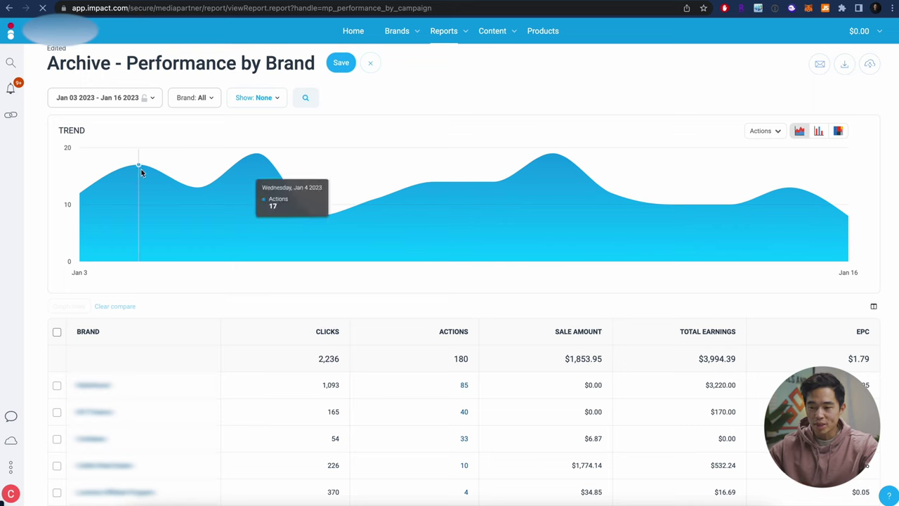
{"action": "scroll", "coordinate": [516, 186], "scroll_direction": "down", "scroll_amount": 2}
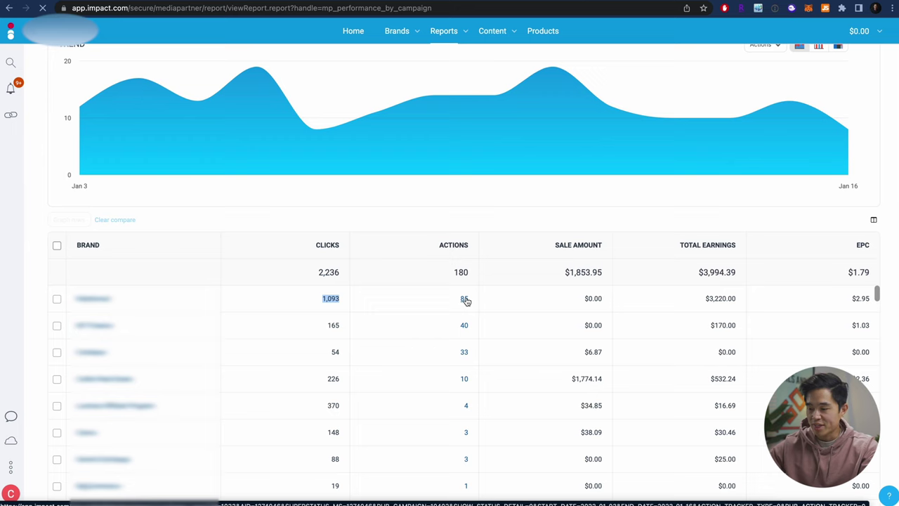
{"action": "double_click", "coordinate": [585, 299]}
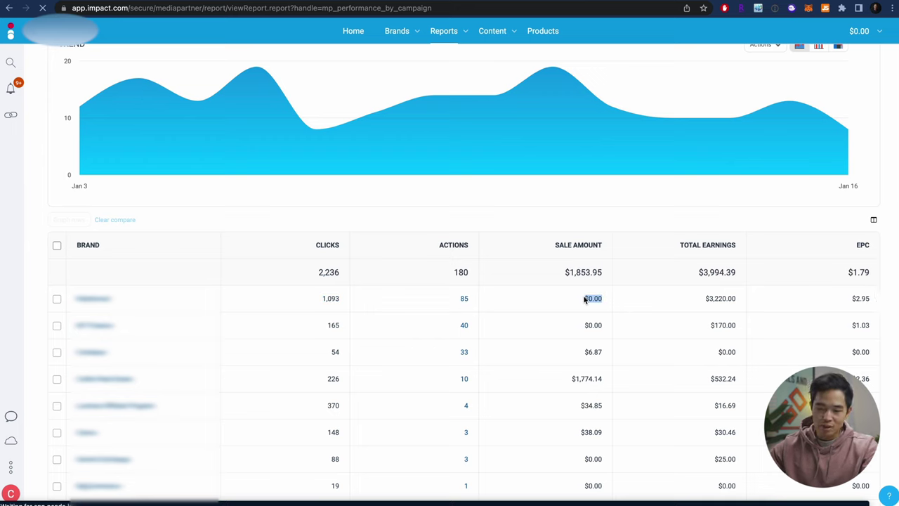
{"action": "left_click", "coordinate": [589, 299]}
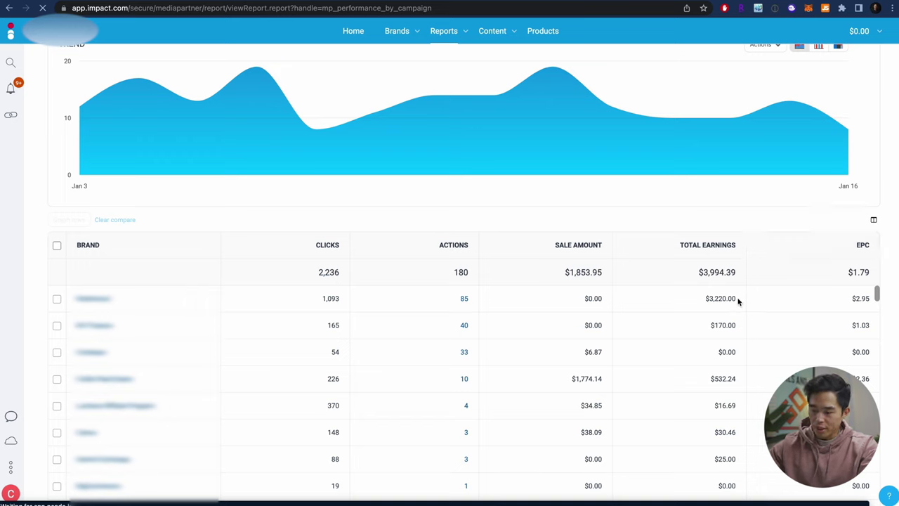
{"action": "left_click_drag", "start_coordinate": [738, 301], "coordinate": [701, 301]}
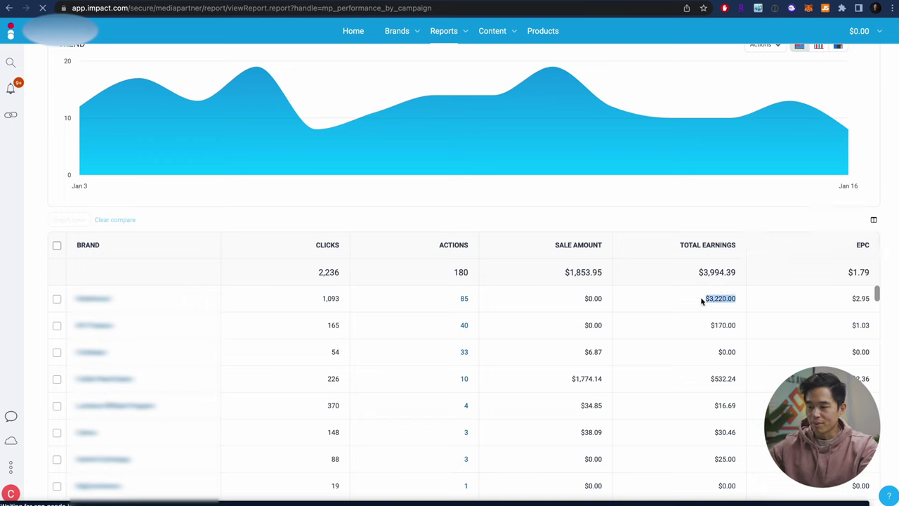
{"action": "left_click", "coordinate": [741, 301]}
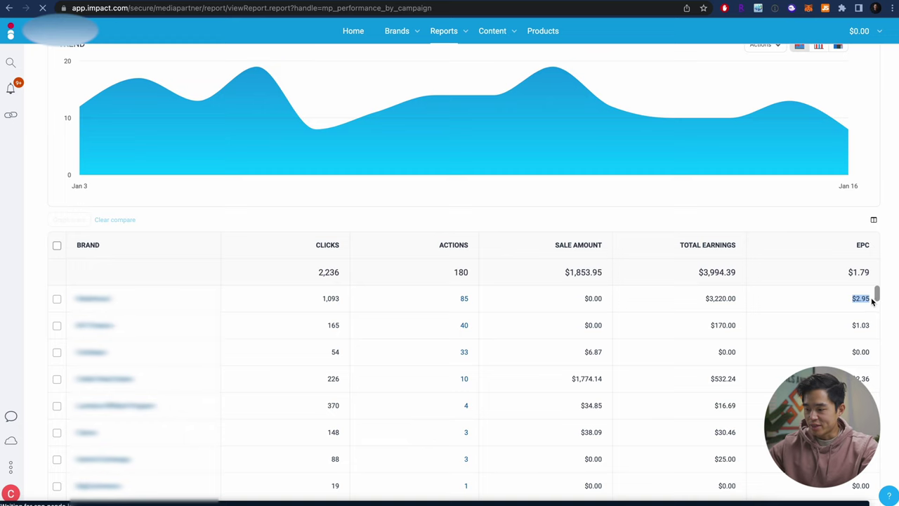
Step: Review totals of 180 actions, $1,853.95 sales and $3,994.39 earnings, then show the trend as bars
{"action": "scroll", "coordinate": [411, 290], "scroll_direction": "up", "scroll_amount": 2}
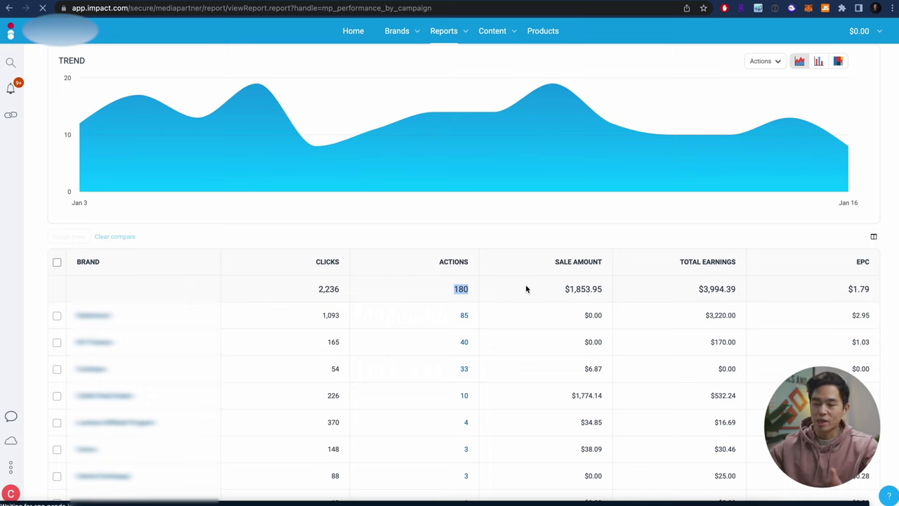
{"action": "left_click", "coordinate": [603, 293]}
{"action": "left_click_drag", "start_coordinate": [602, 293], "coordinate": [559, 293]}
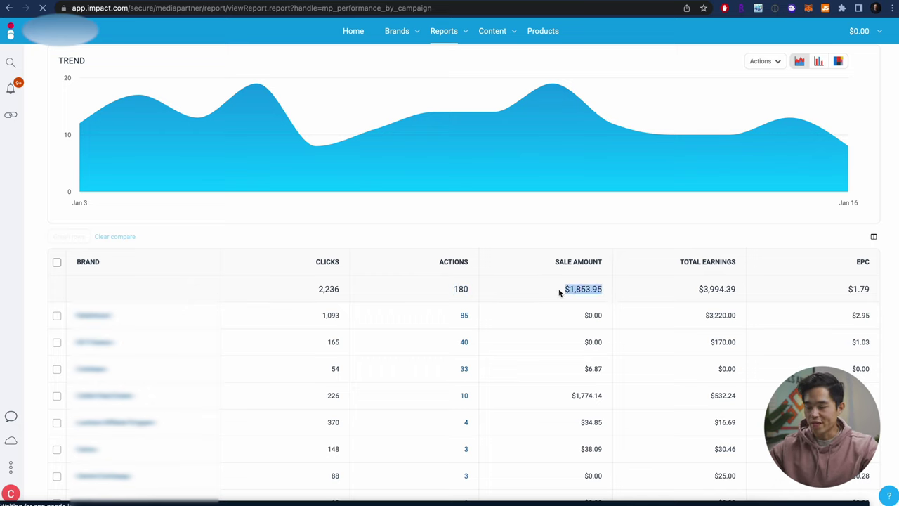
{"action": "left_click_drag", "start_coordinate": [700, 290], "coordinate": [737, 294]}
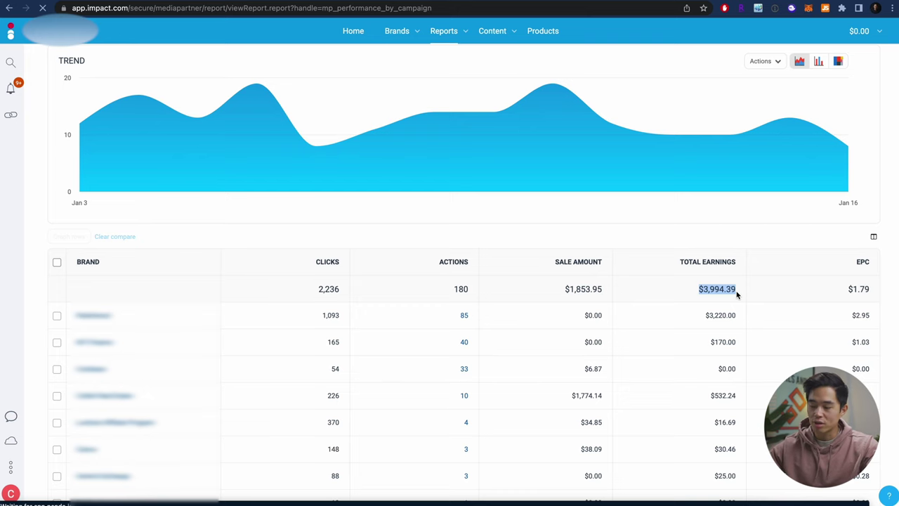
{"action": "scroll", "coordinate": [737, 294], "scroll_direction": "up", "scroll_amount": 2}
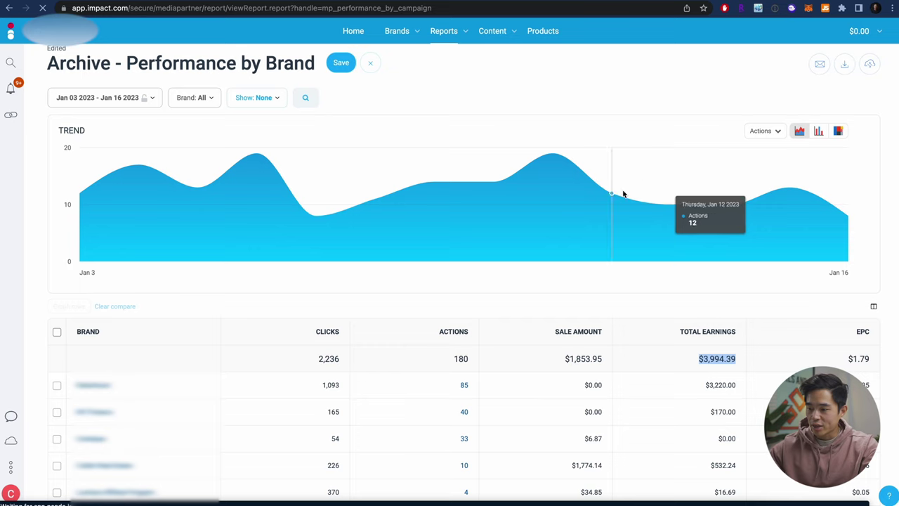
{"action": "left_click", "coordinate": [818, 131]}
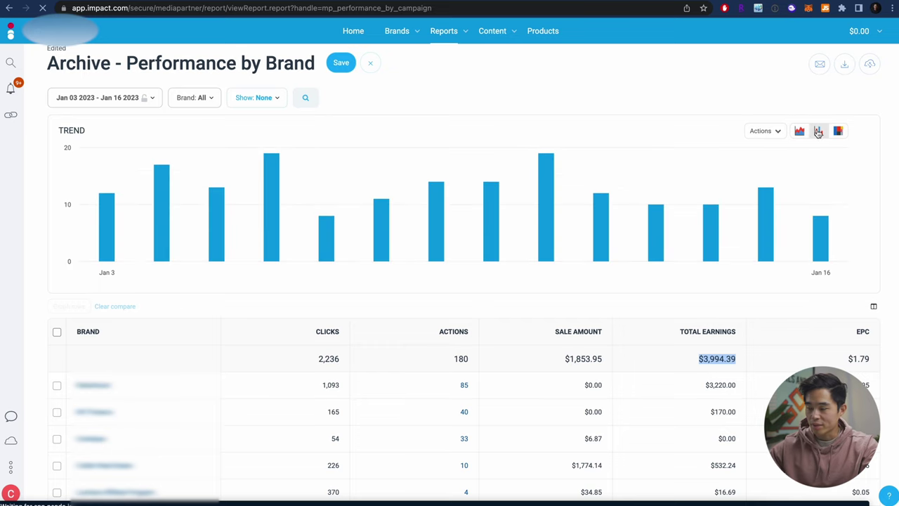
Step: Switch the bar trend's metric from Actions to EPC, then reopen the reports list
{"action": "left_click", "coordinate": [767, 130]}
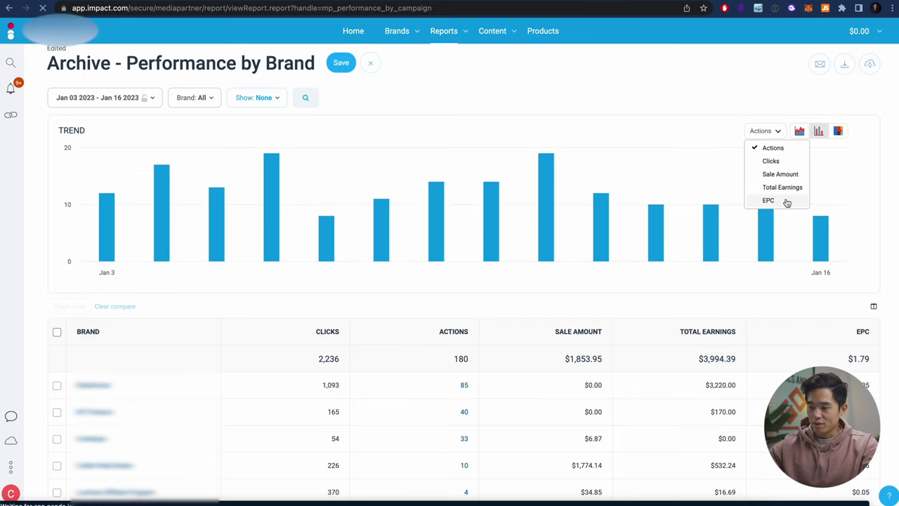
{"action": "left_click", "coordinate": [768, 201]}
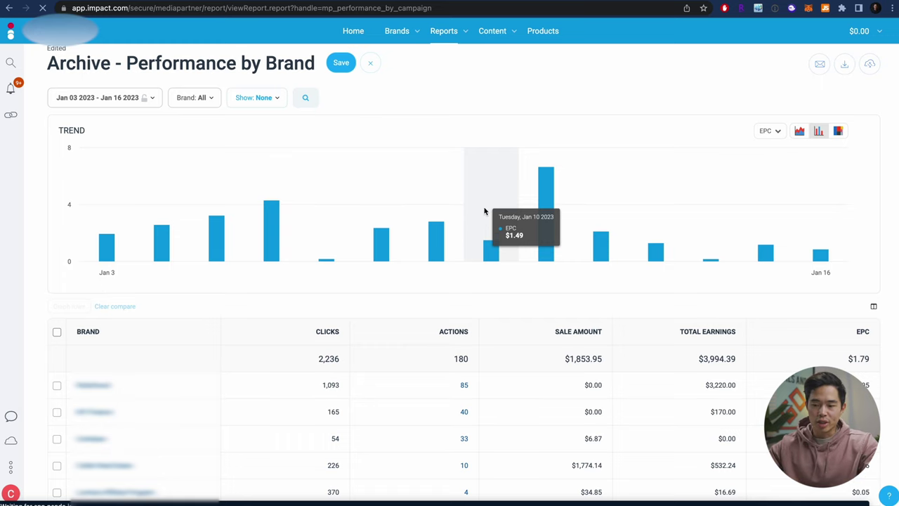
{"action": "left_click", "coordinate": [450, 31]}
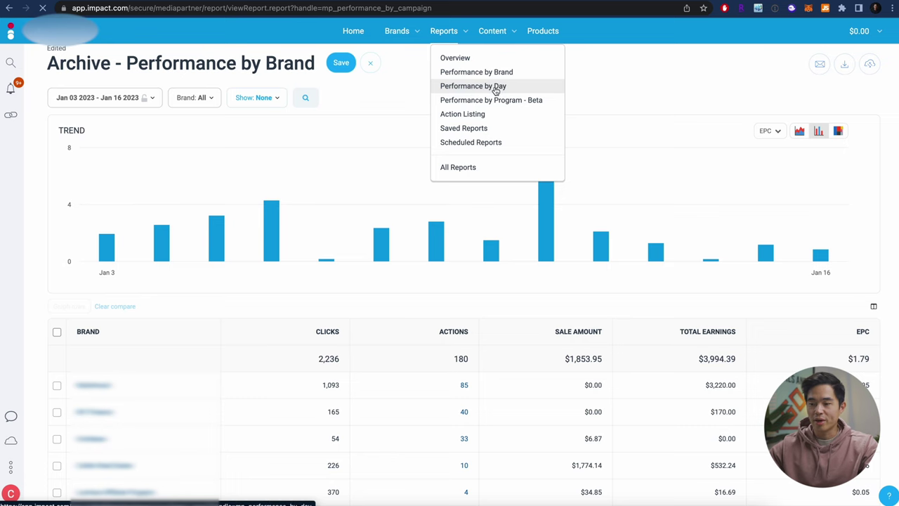
Step: Read the Jan 16, 2023 daily row: 112 clicks and $94.70 action earnings
{"action": "left_click_drag", "start_coordinate": [96, 382], "coordinate": [83, 388]}
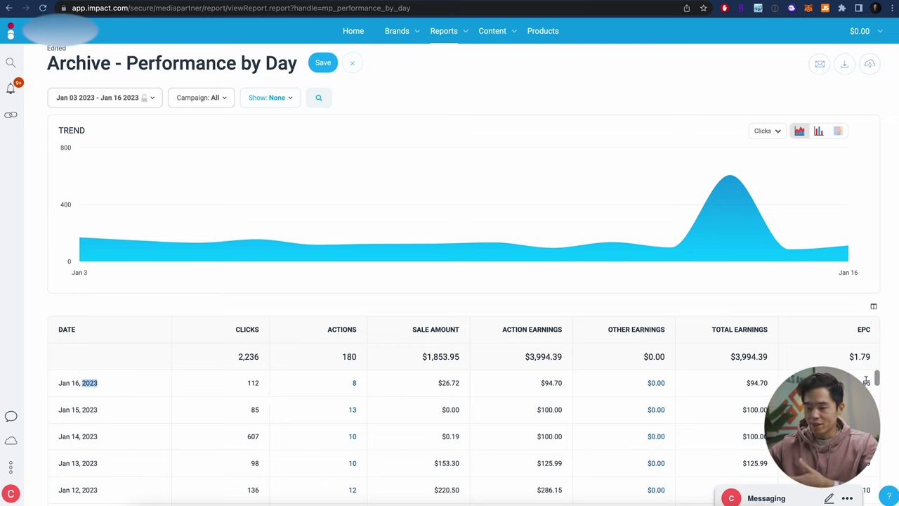
{"action": "left_click_drag", "start_coordinate": [104, 386], "coordinate": [64, 385]}
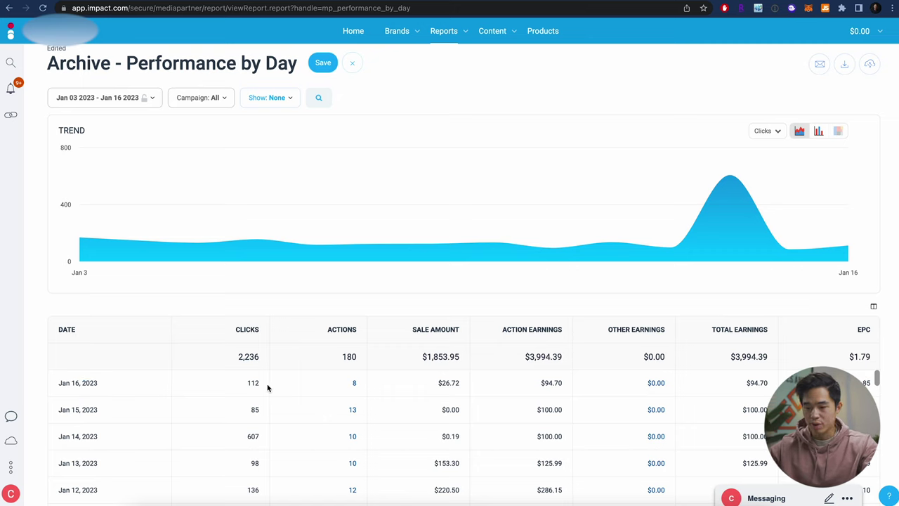
{"action": "left_click_drag", "start_coordinate": [265, 389], "coordinate": [245, 387]}
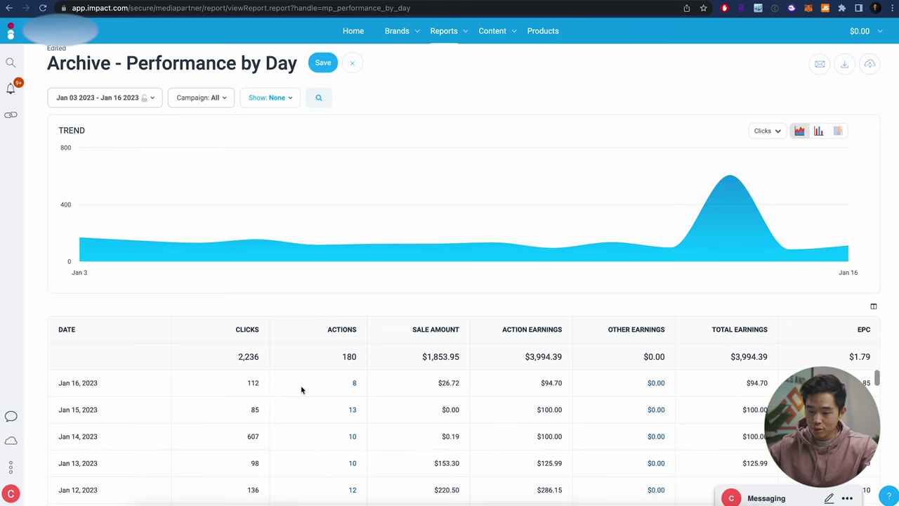
{"action": "left_click_drag", "start_coordinate": [566, 385], "coordinate": [526, 383]}
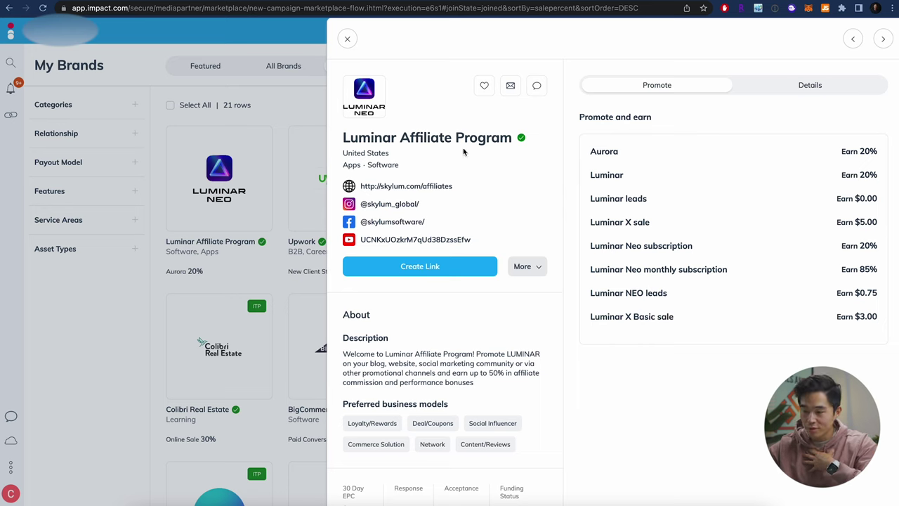
Step: Review Luminar's commission rates, check its Details tab, and look over the contract options
{"action": "mouse_move", "coordinate": [630, 114]}
{"action": "left_mouse_down"}
{"action": "mouse_move", "coordinate": [755, 363]}
{"action": "mouse_move", "coordinate": [848, 311]}
{"action": "left_mouse_up"}
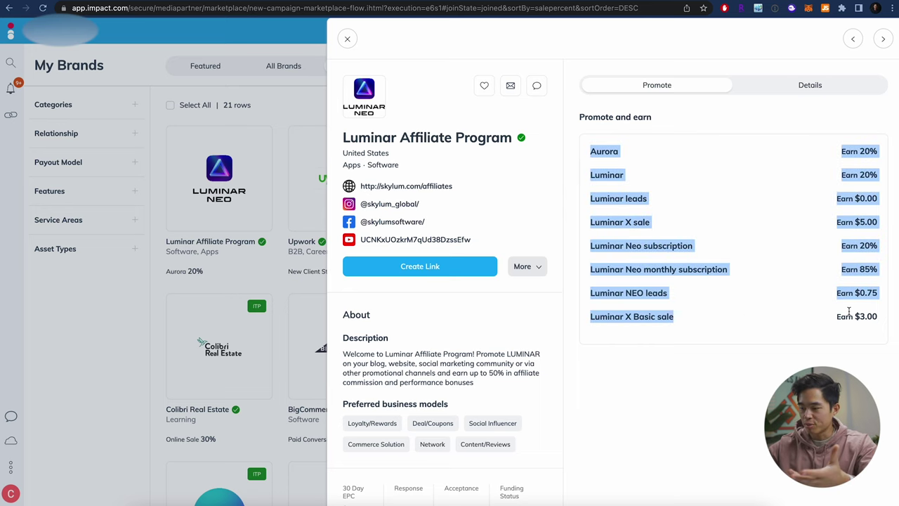
{"action": "left_click", "coordinate": [808, 85]}
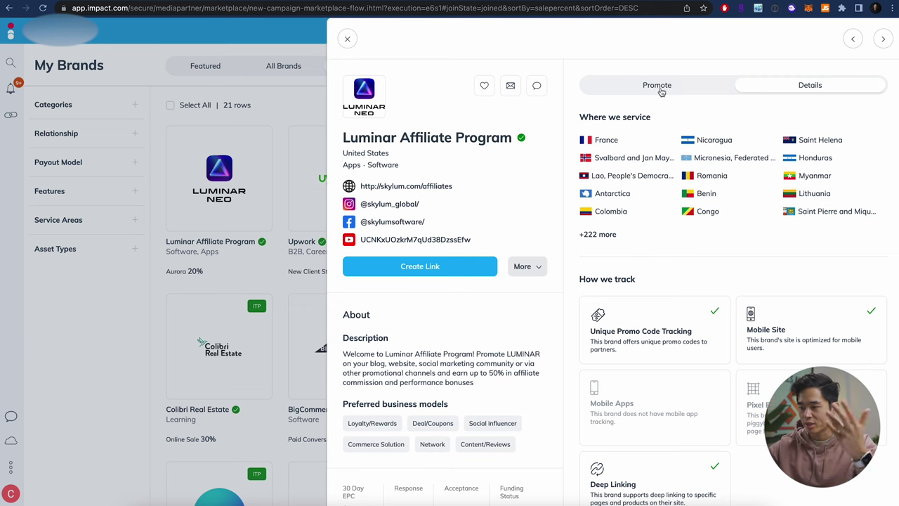
{"action": "left_click", "coordinate": [657, 88]}
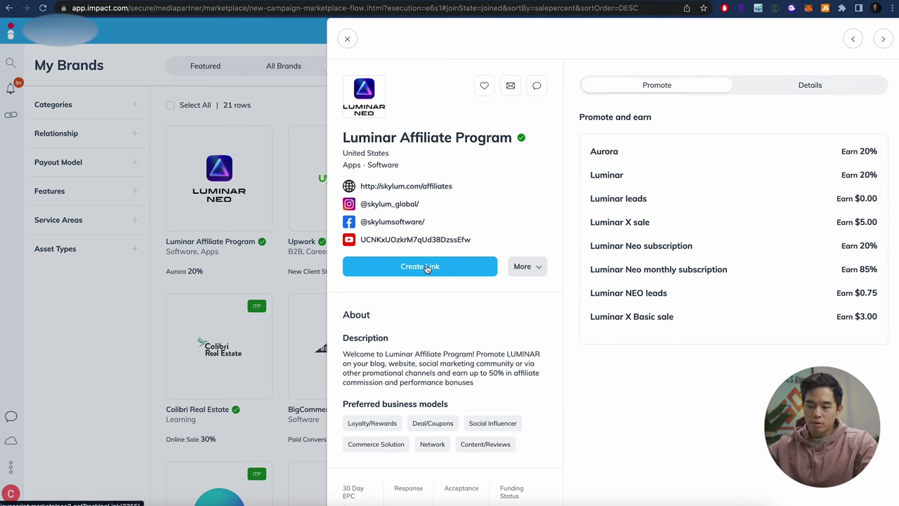
{"action": "left_click", "coordinate": [539, 273]}
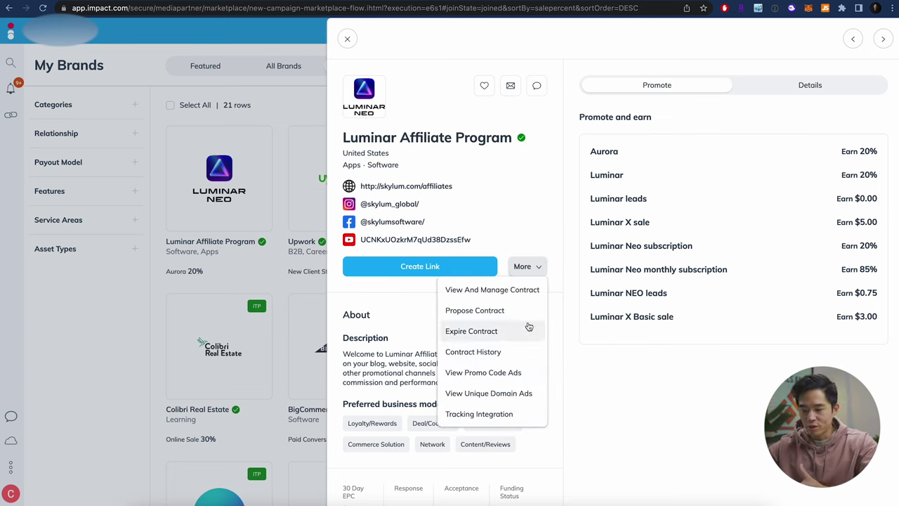
{"action": "left_click", "coordinate": [567, 362]}
Step: Create the Luminar tracking link skylum.evyy.net/n1a06o and copy it
{"action": "left_click", "coordinate": [433, 273]}
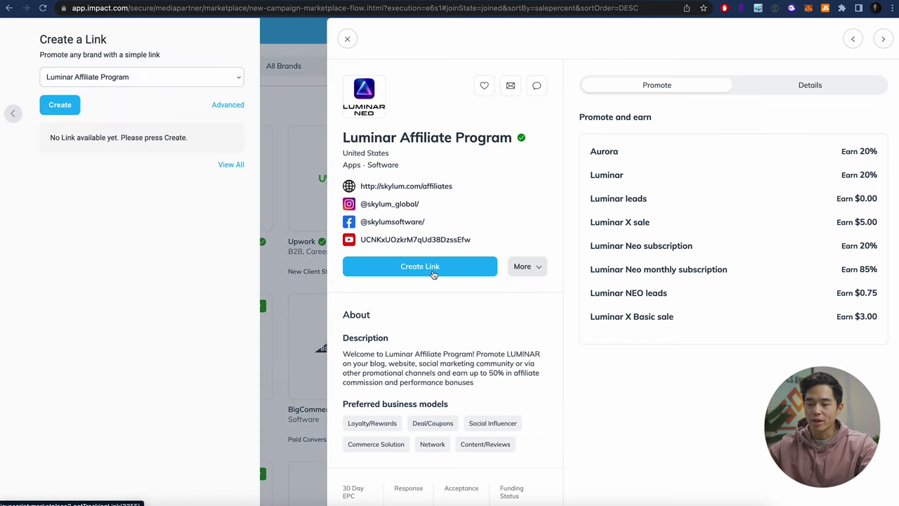
{"action": "left_click", "coordinate": [59, 133]}
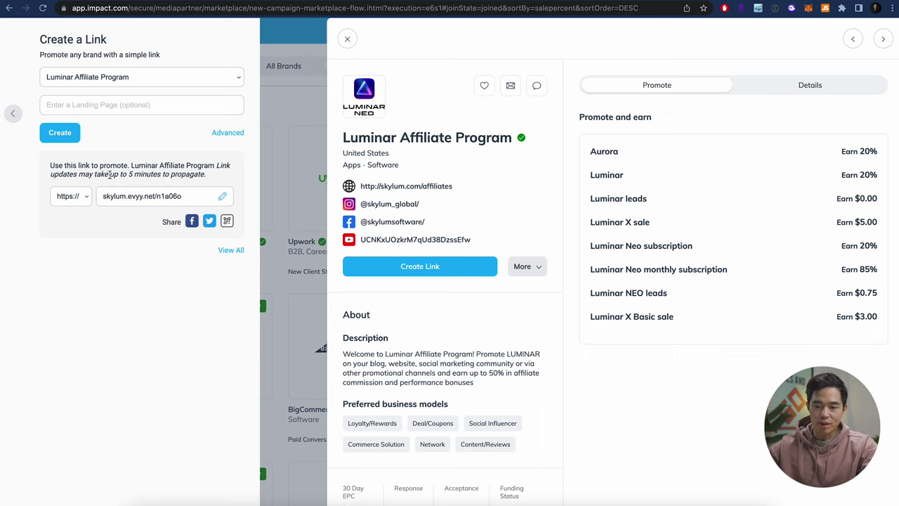
{"action": "left_click_drag", "start_coordinate": [94, 174], "coordinate": [131, 175]}
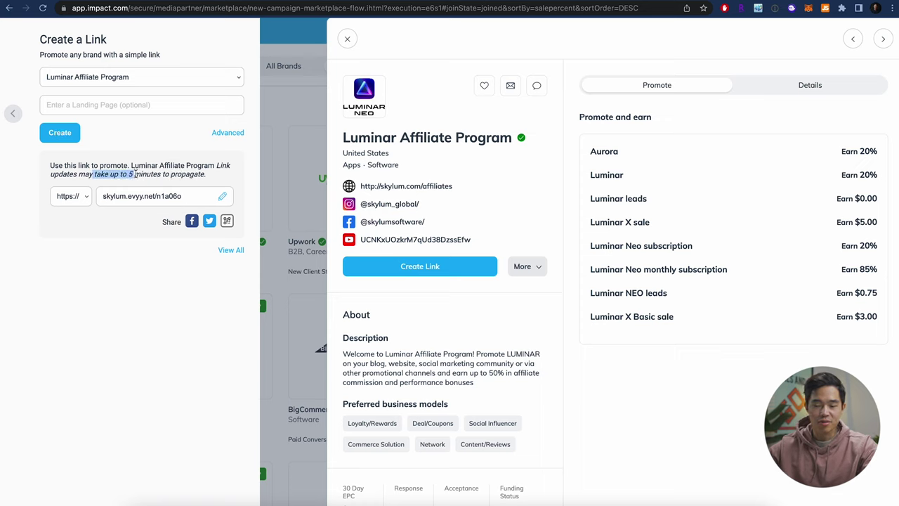
{"action": "left_click", "coordinate": [150, 201]}
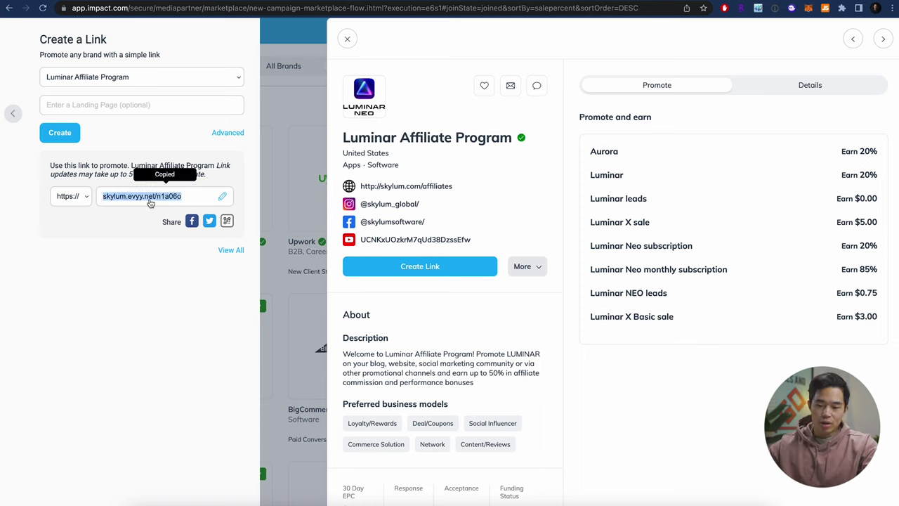